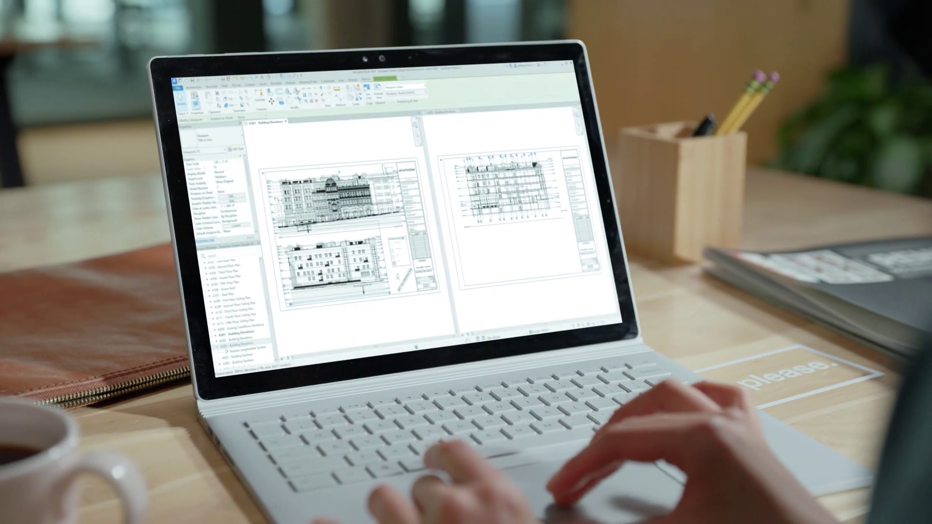
# Look through the sheet list from the sheet view, then switch the interface theme to Dark.
pyautogui.rightClick(404, 156)
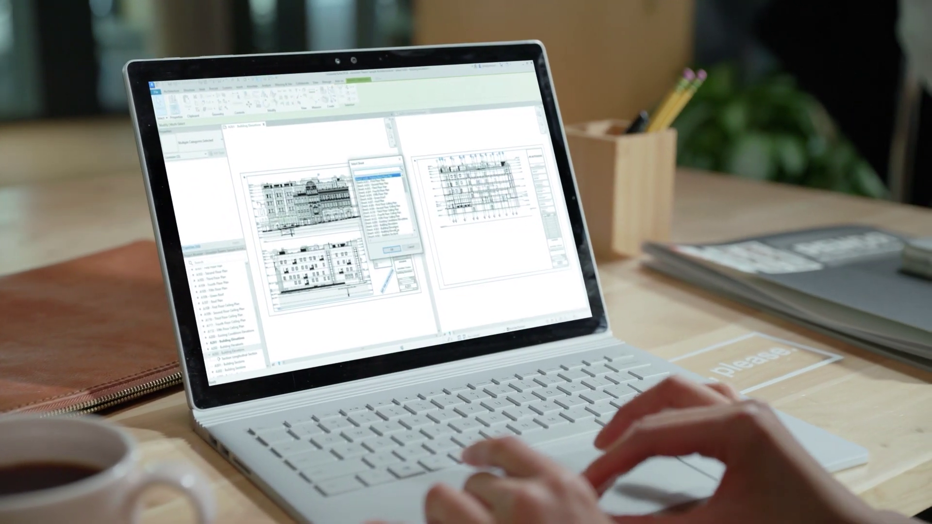
pyautogui.click(423, 221)
pyautogui.press('Return')
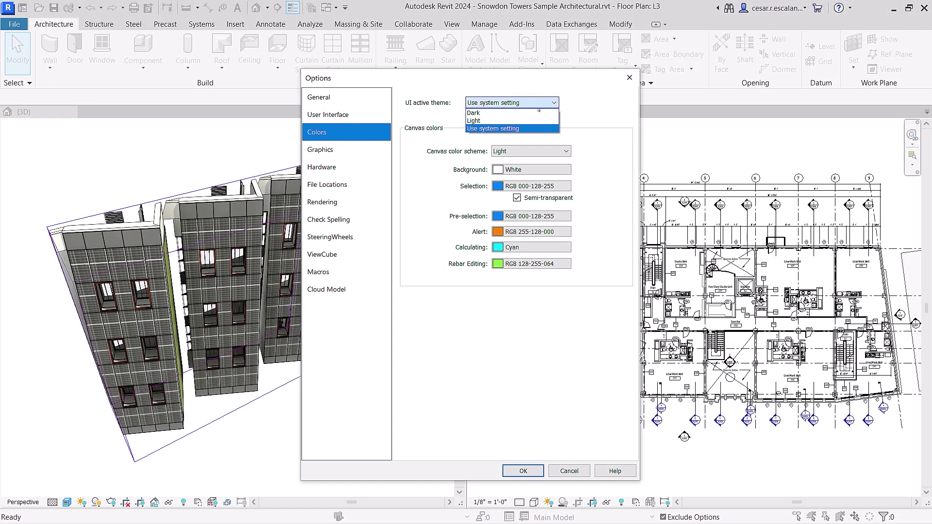
pyautogui.click(514, 115)
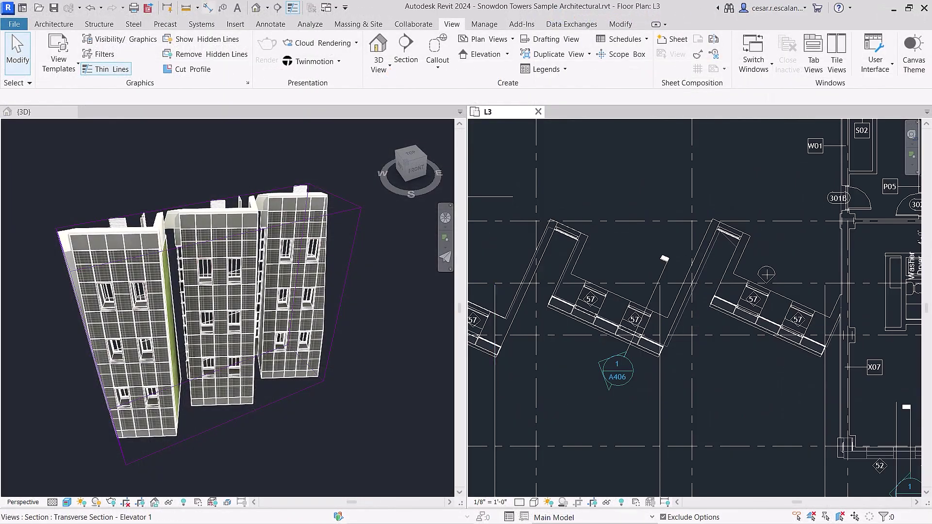
# Start an aligned dimension with DI and orbit the 3D view of the towers.
pyautogui.press('d')
pyautogui.press('i')
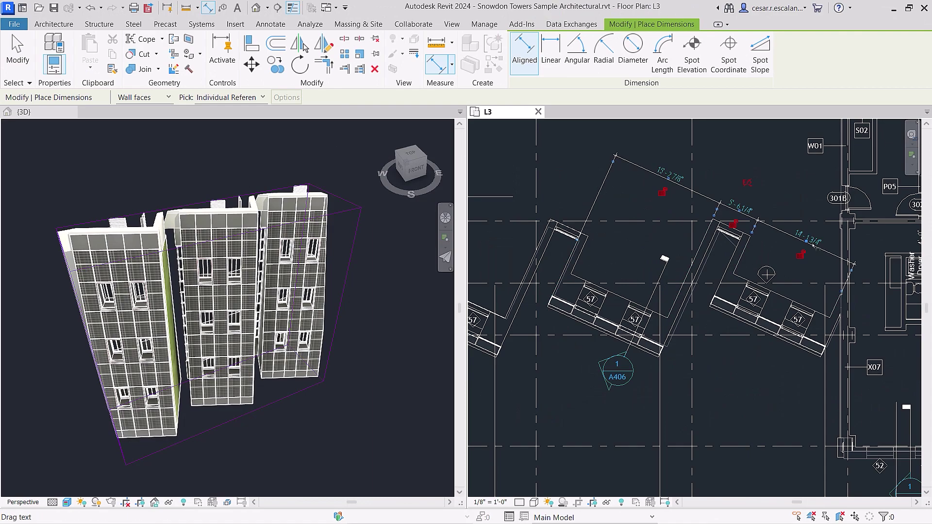
pyautogui.moveTo(292, 418)
pyautogui.keyDown('shift'); pyautogui.mouseDown(button='middle')
pyautogui.moveTo(427, 417)
pyautogui.moveTo(111, 417)
pyautogui.moveTo(233, 420)
pyautogui.moveTo(314, 370)
pyautogui.mouseUp(button='middle'); pyautogui.keyUp('shift')
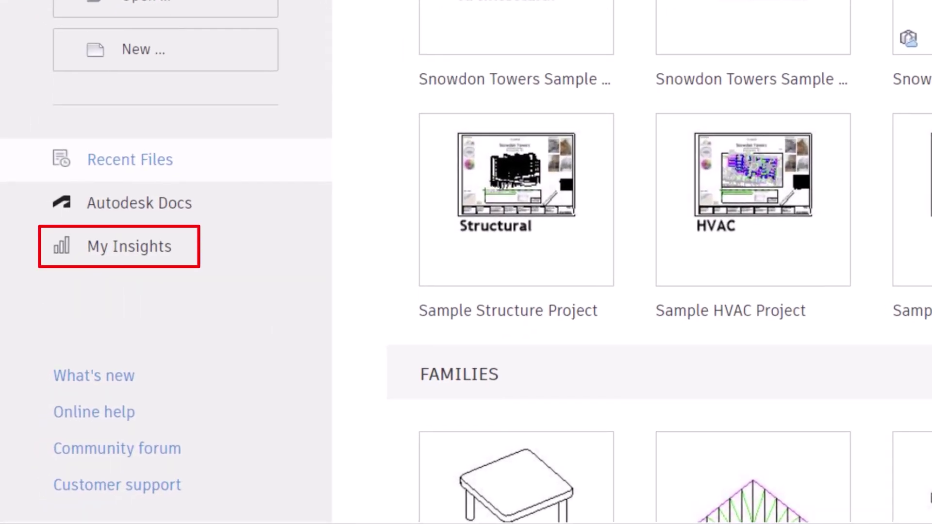
# Open My Insights and read the Learn more article for the recommended Render command.
pyautogui.click(185, 256)
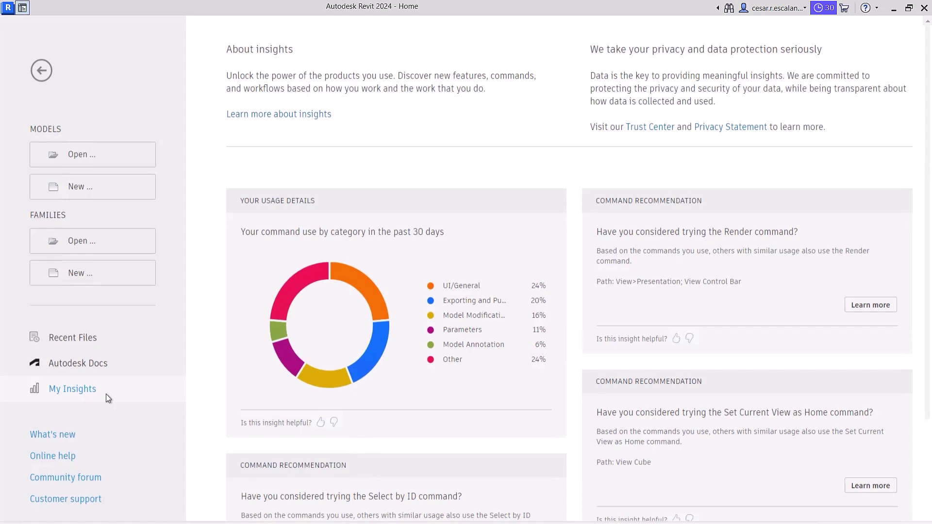
pyautogui.moveTo(310, 275)
pyautogui.click(858, 308)
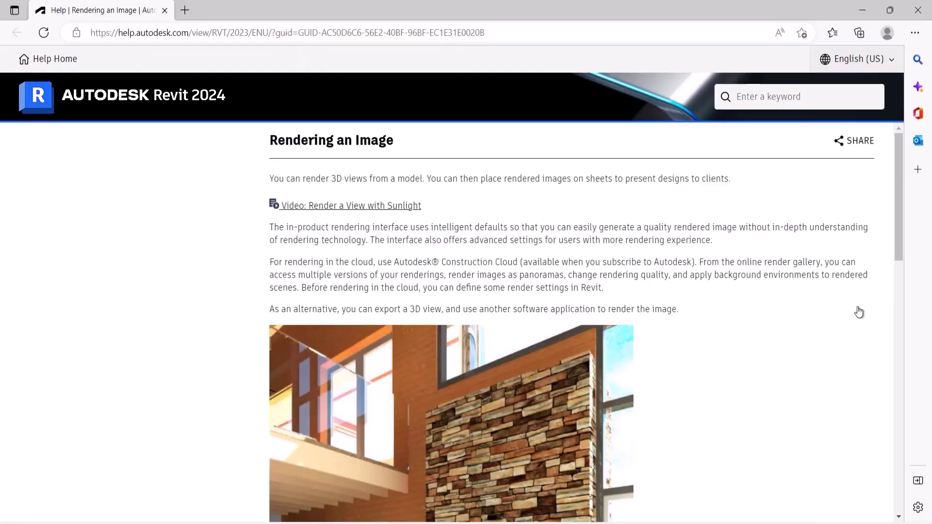
pyautogui.scroll(-5, 858, 311)
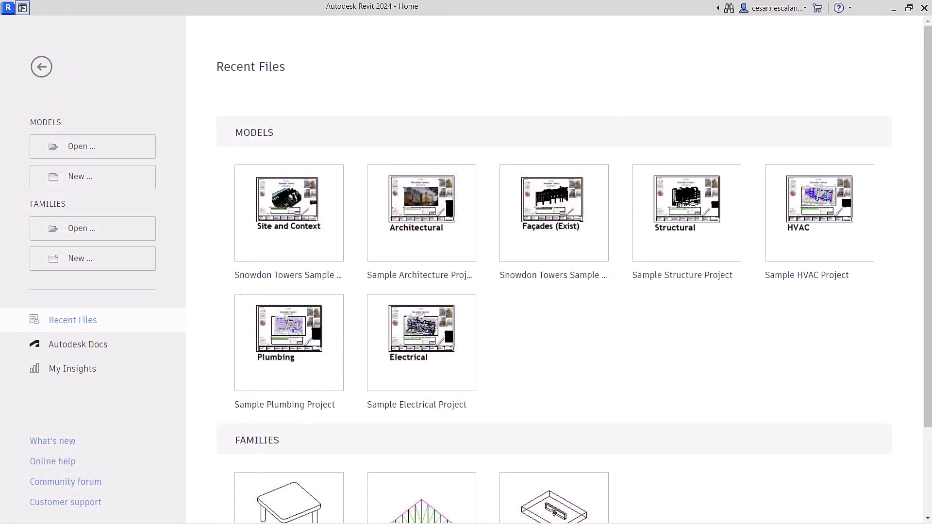
# Create a new Imperial Multi-discipline project and organize the Project Browser by Views (Discipline).
pyautogui.click(437, 241)
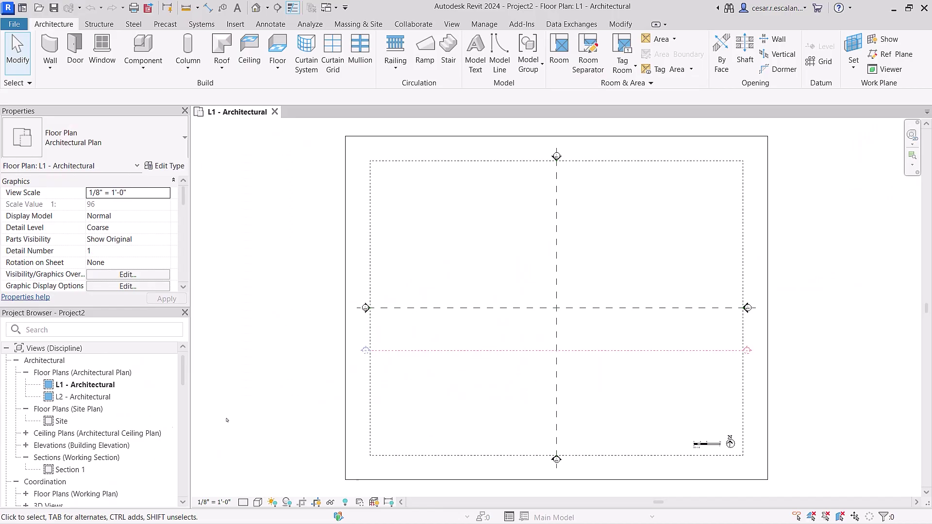
pyautogui.click(44, 347)
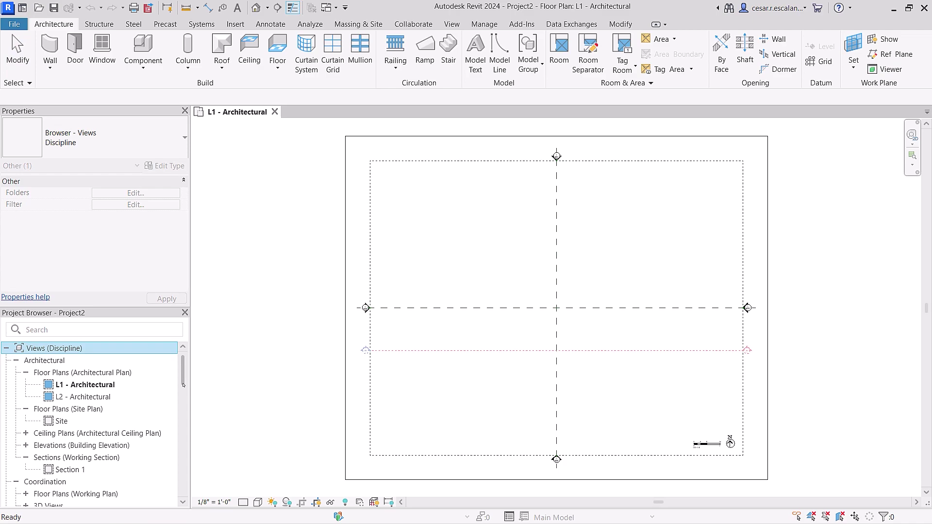
pyautogui.scroll(-10, 176, 483)
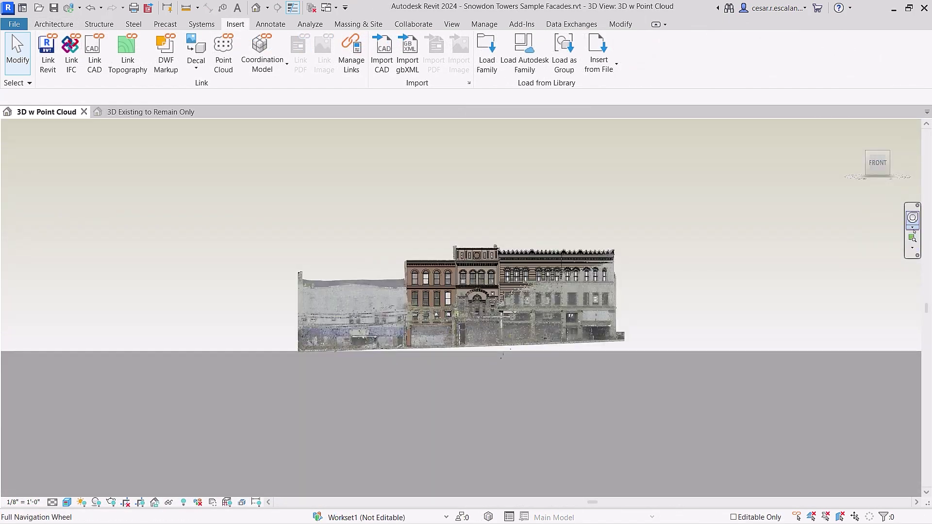
# Zoom into the point-cloud facade, then orbit the site and building models.
pyautogui.moveTo(442, 233); pyautogui.dragTo(513, 352)
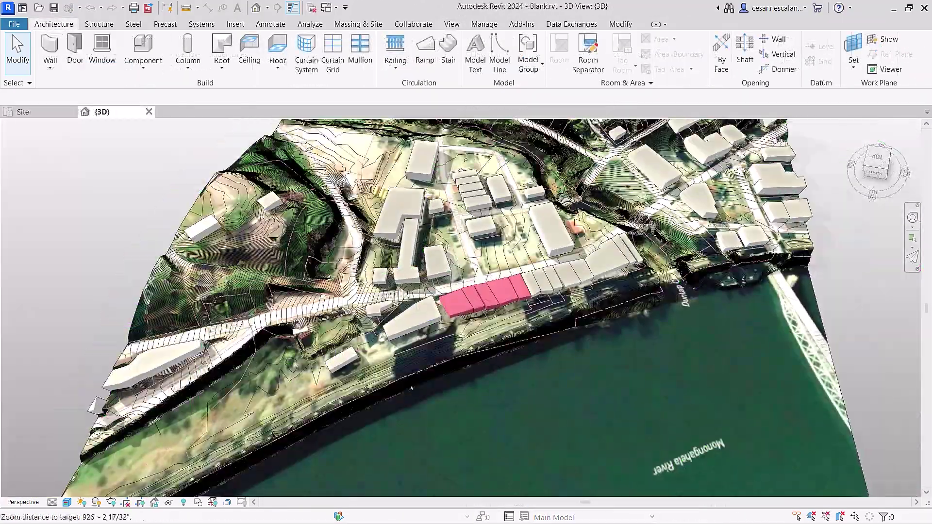
pyautogui.keyDown('shift'); pyautogui.moveTo(515, 374); pyautogui.dragTo(898, 350, button='middle'); pyautogui.keyUp('shift')
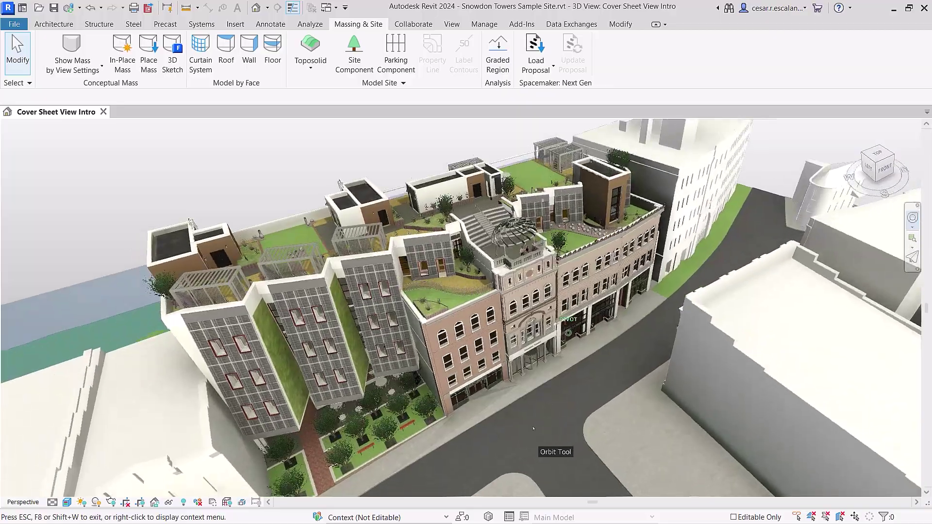
pyautogui.moveTo(533, 429); pyautogui.dragTo(58, 437)
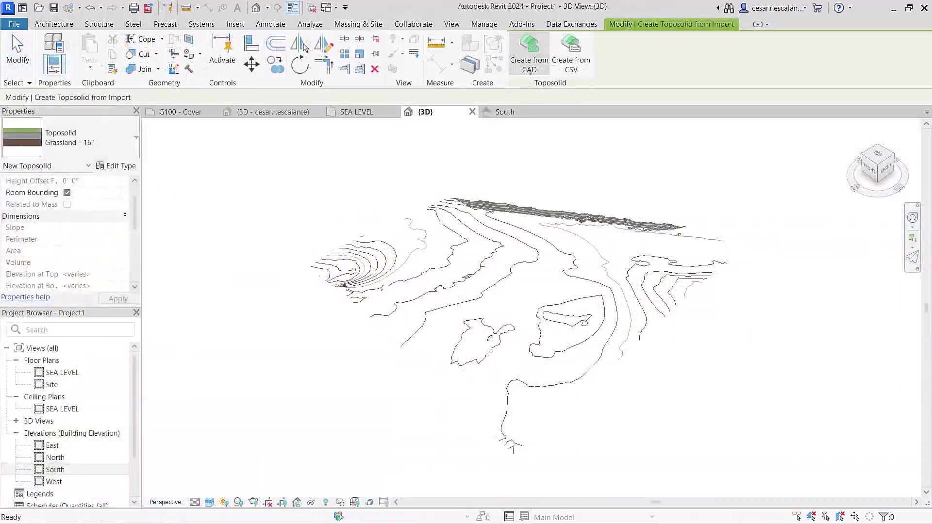
# Create a Grassland 16" toposolid from the imported contour lines and edit its type's layers.
pyautogui.click(521, 211)
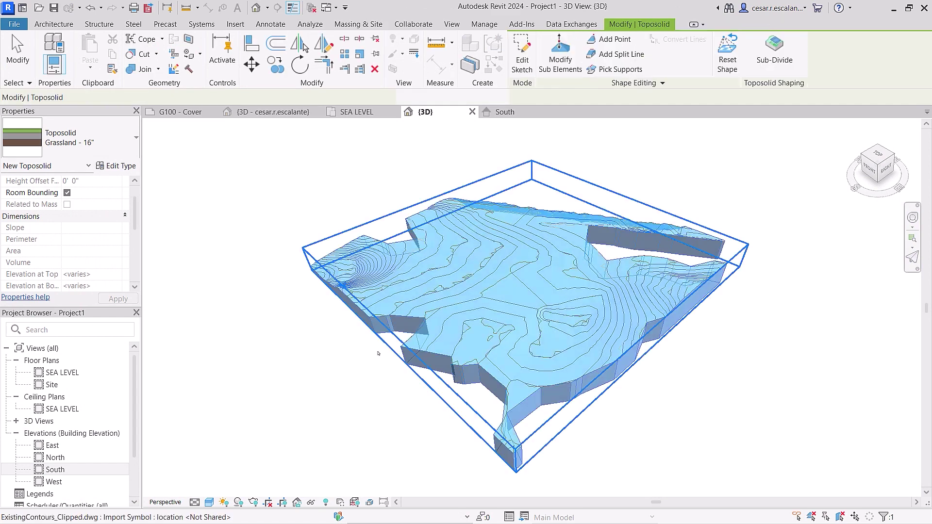
pyautogui.click(116, 166)
pyautogui.click(669, 232)
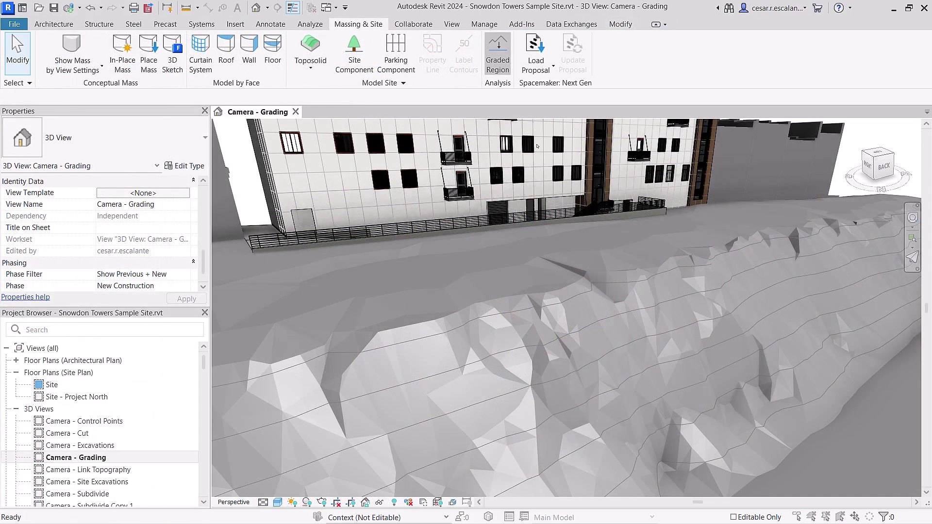
# Raise the selected toposolid points to an elevation of 796' 4".
pyautogui.click(537, 146)
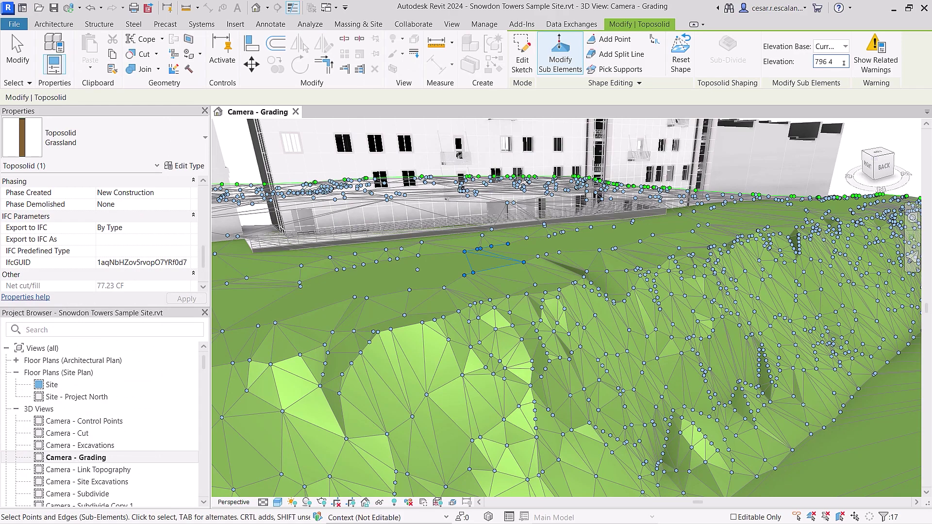
pyautogui.press('Return')
pyautogui.press('Escape')
pyautogui.press('Escape')
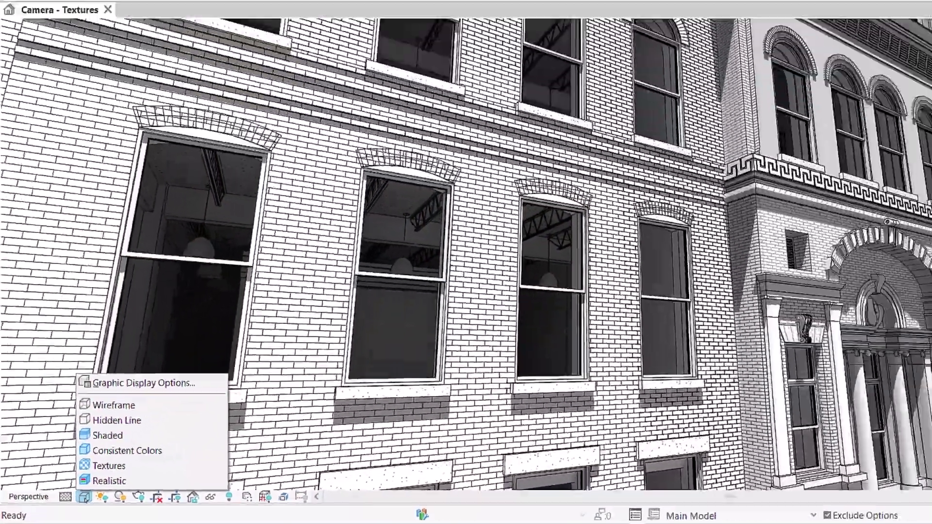
# Switch the facade to the Textures visual style and set the solar study interval to 15 seconds.
pyautogui.click(168, 435)
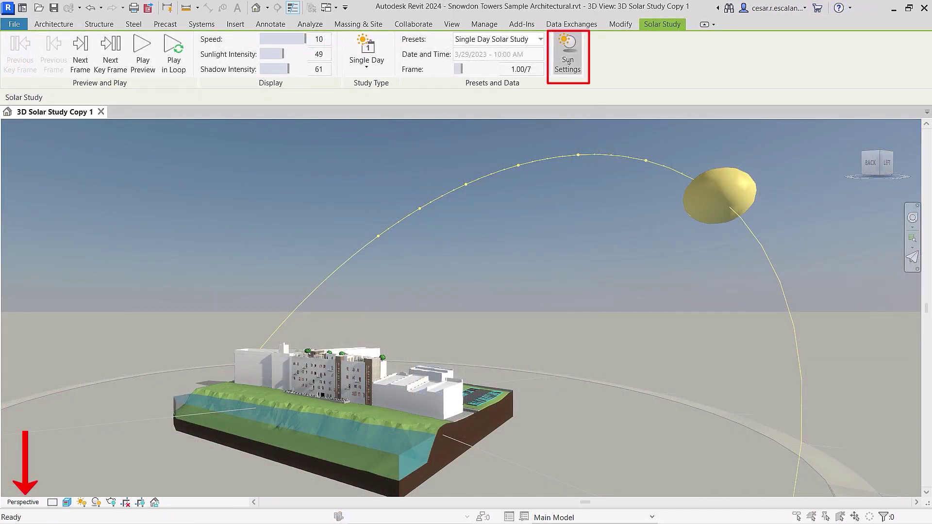
pyautogui.click(568, 59)
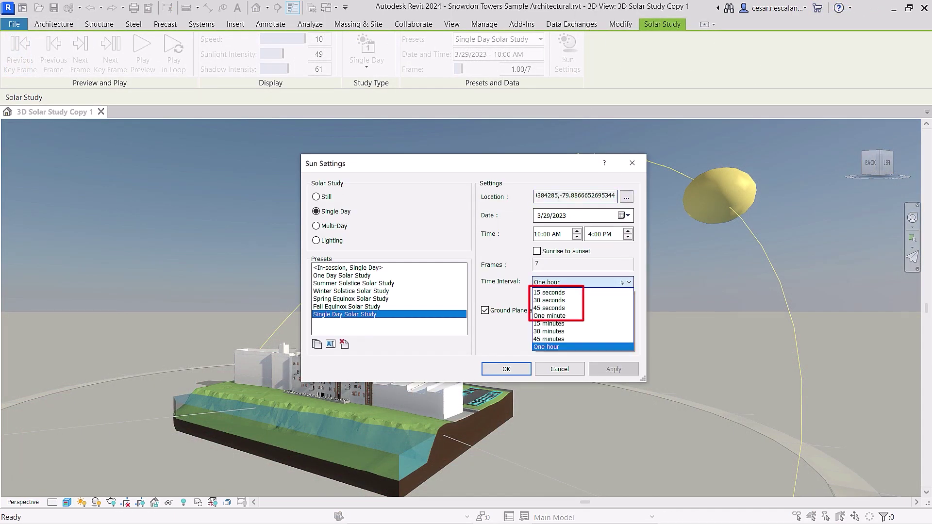
pyautogui.click(549, 292)
pyautogui.click(509, 369)
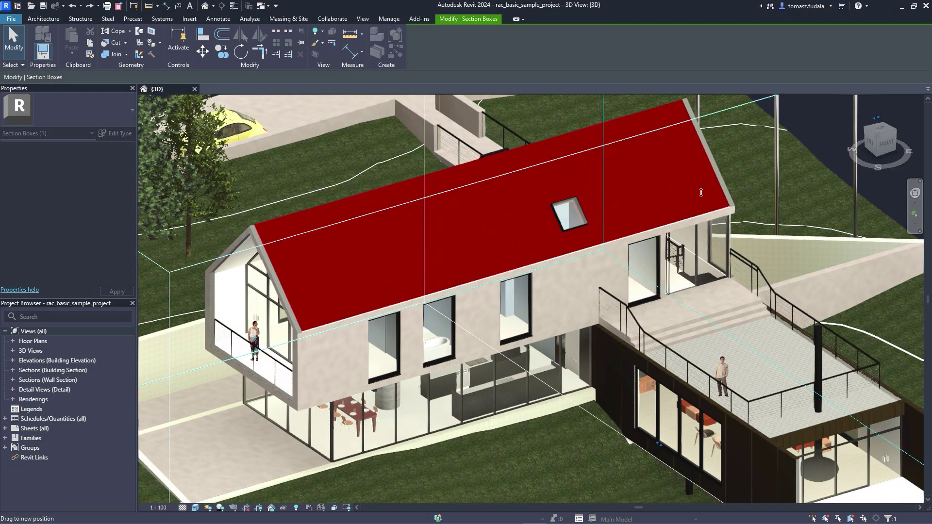
# Adjust the section box, accept the Energy Settings and create the house's energy model.
pyautogui.moveTo(701, 192); pyautogui.dragTo(562, 209)
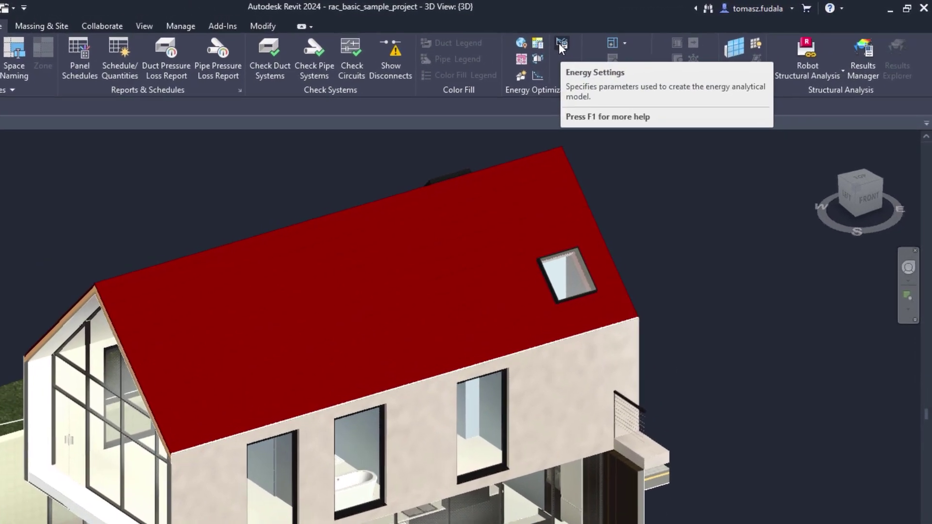
pyautogui.click(664, 31)
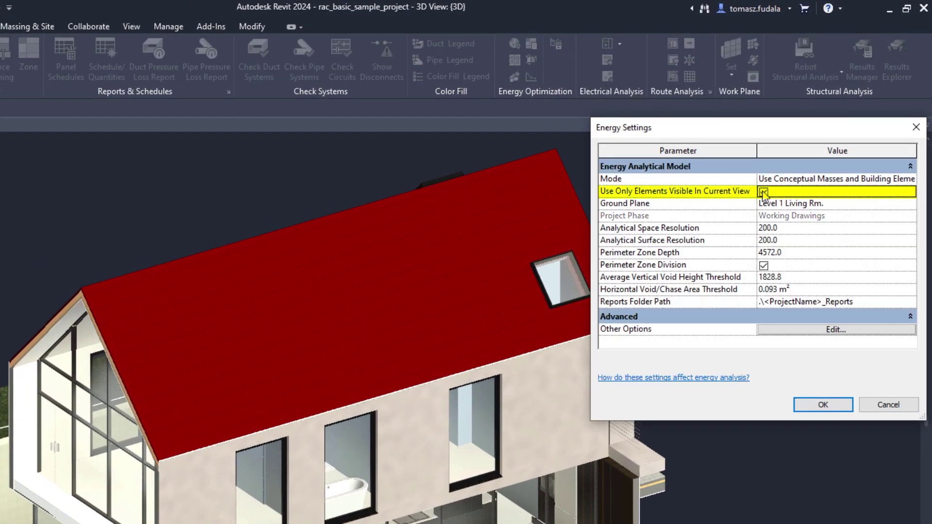
pyautogui.click(821, 405)
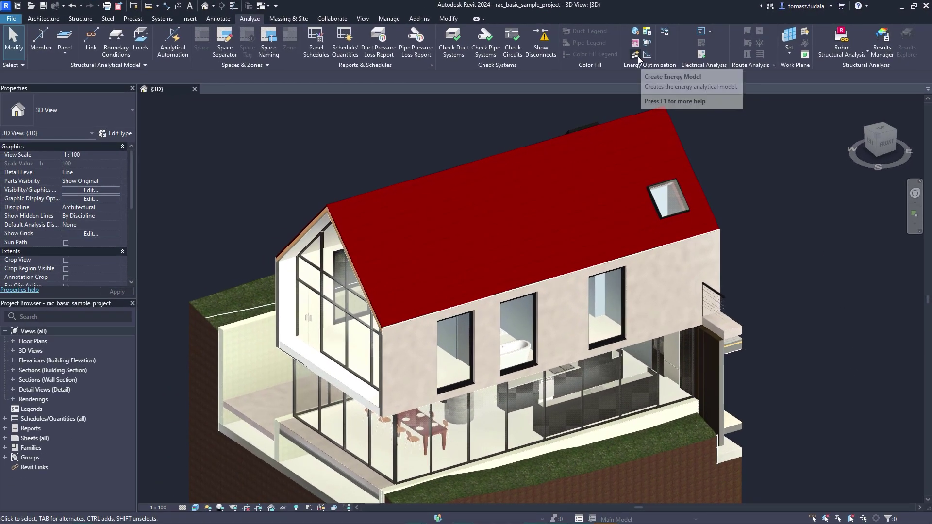
pyautogui.click(638, 56)
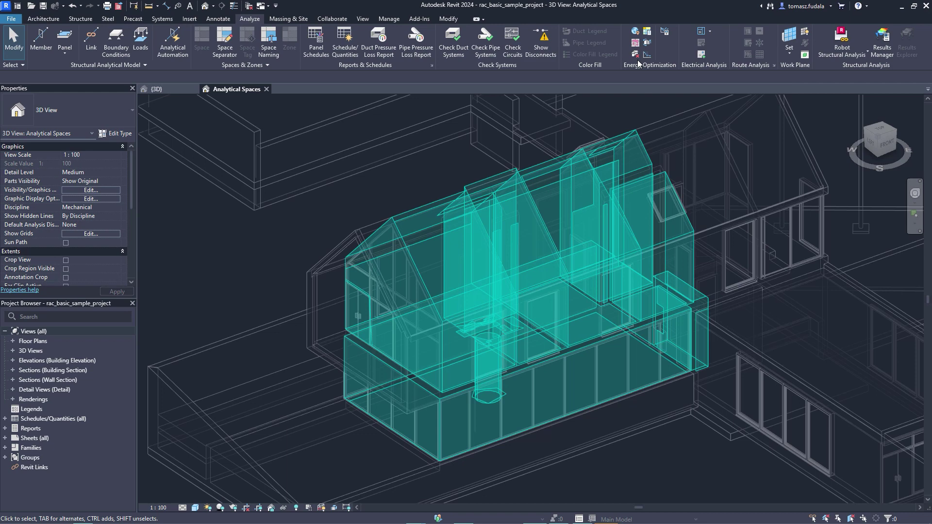
# Run the Annual Building Energy Simulation and read through Analysis Report 1.
pyautogui.click(647, 34)
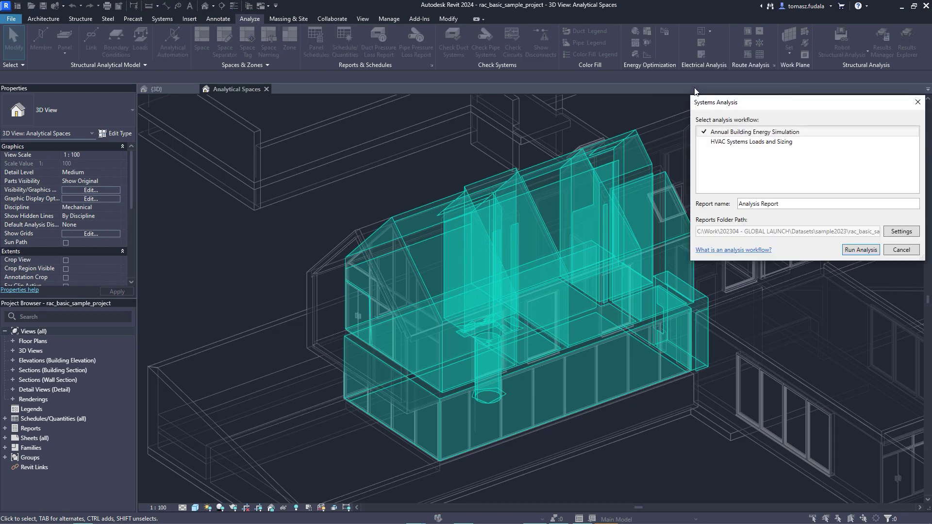
pyautogui.click(849, 251)
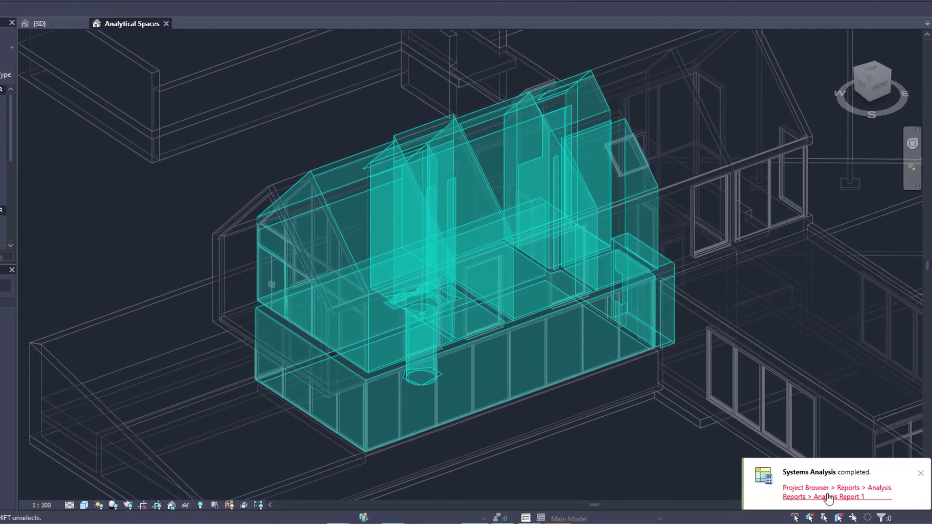
pyautogui.click(852, 500)
pyautogui.scroll(-15, 825, 493)
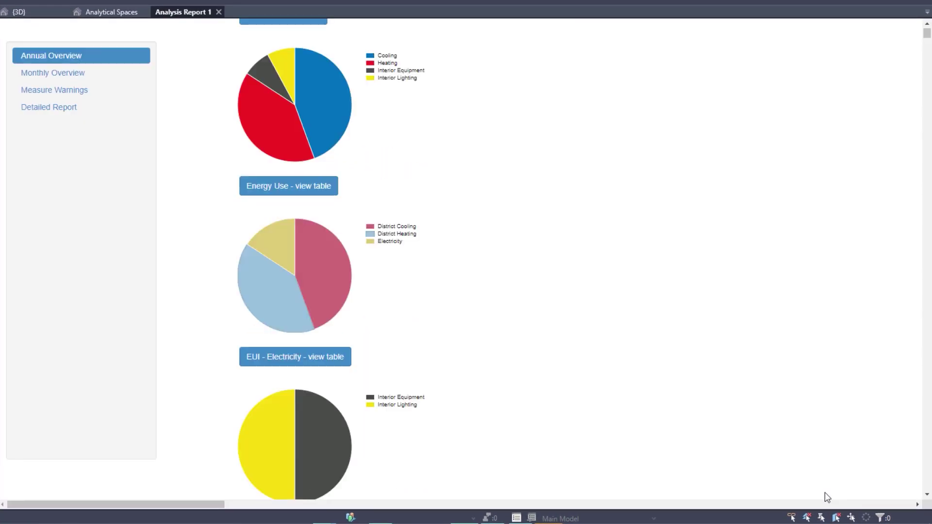
pyautogui.scroll(-20, 826, 493)
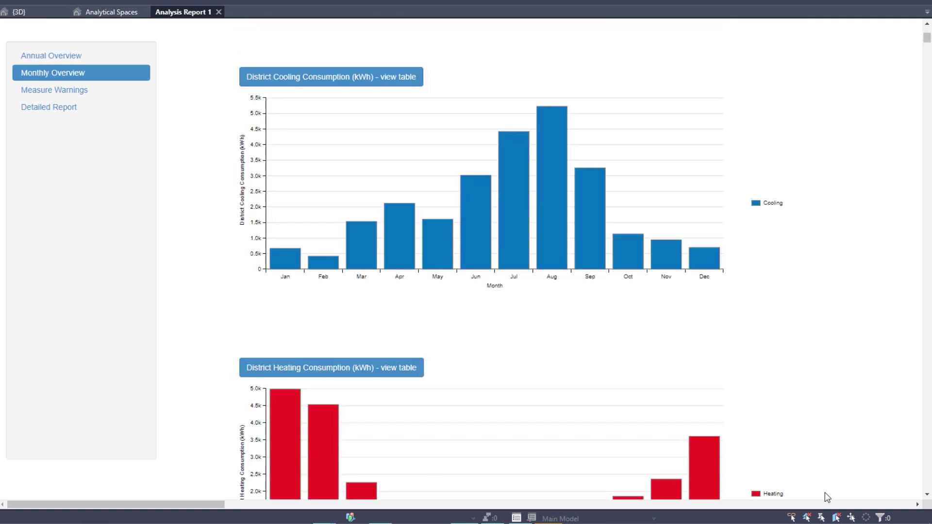
pyautogui.scroll(-20, 825, 493)
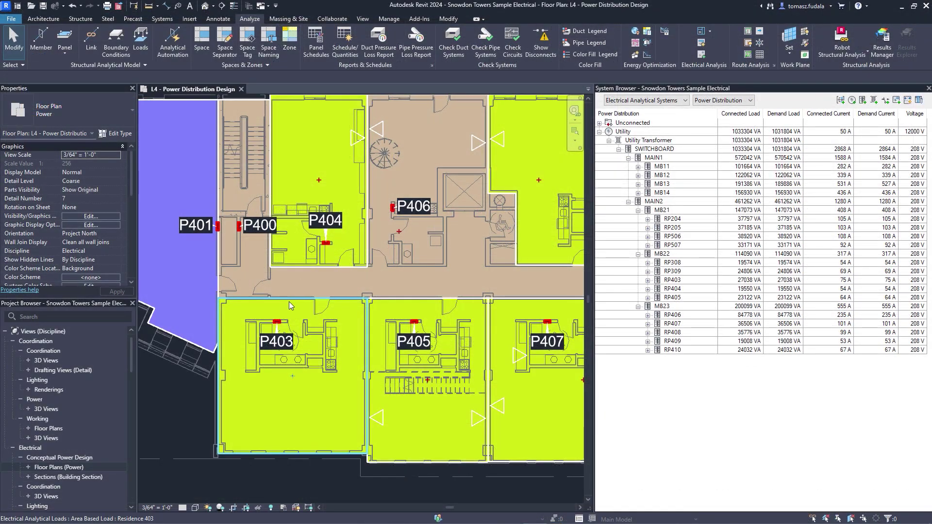
# Set the Residential load classification to Lighting - Dwelling Unit in the area-based load settings.
pyautogui.click(290, 305)
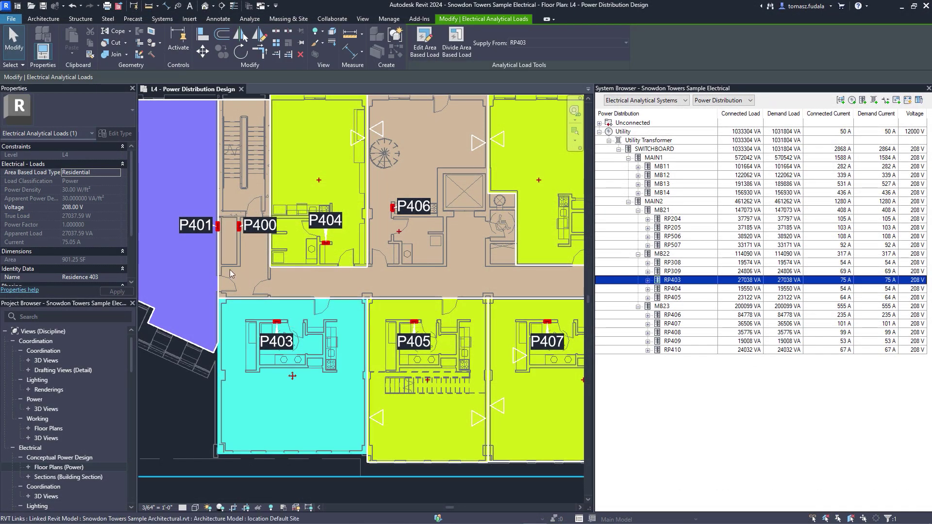
pyautogui.click(116, 176)
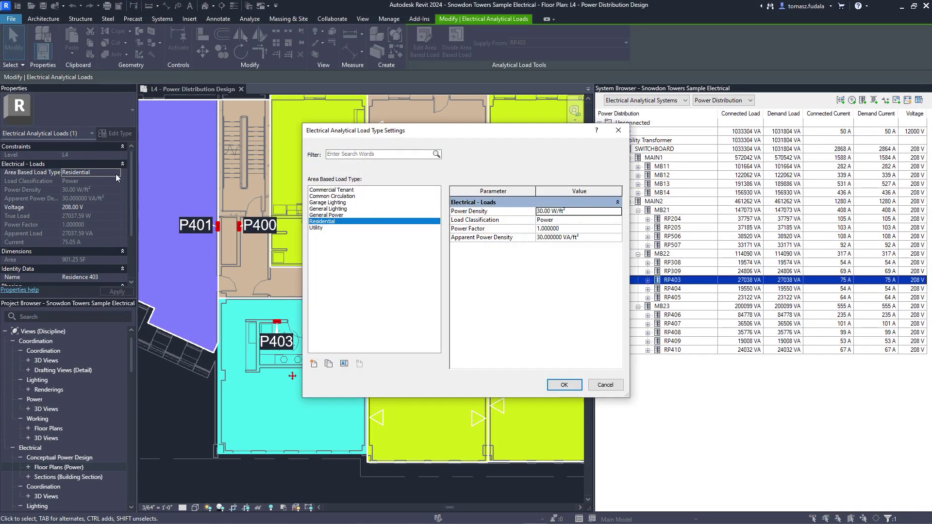
pyautogui.click(610, 224)
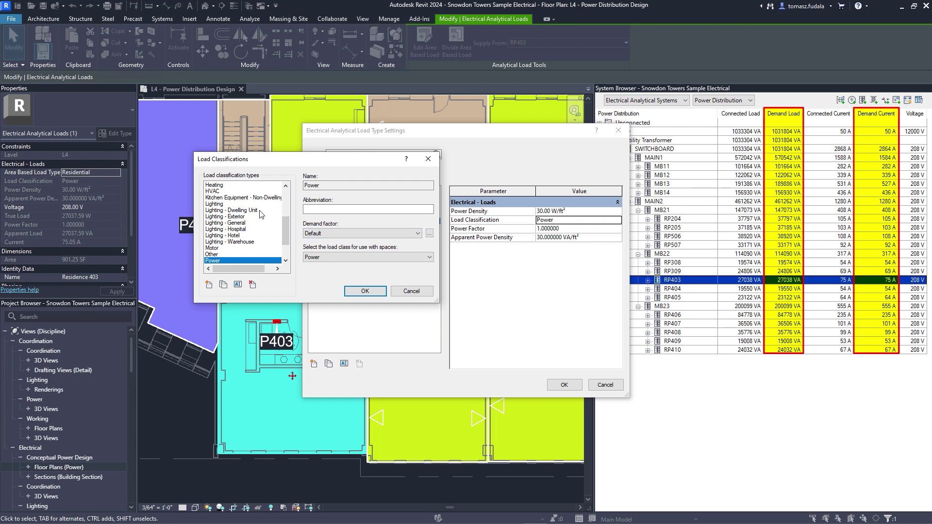
pyautogui.click(429, 234)
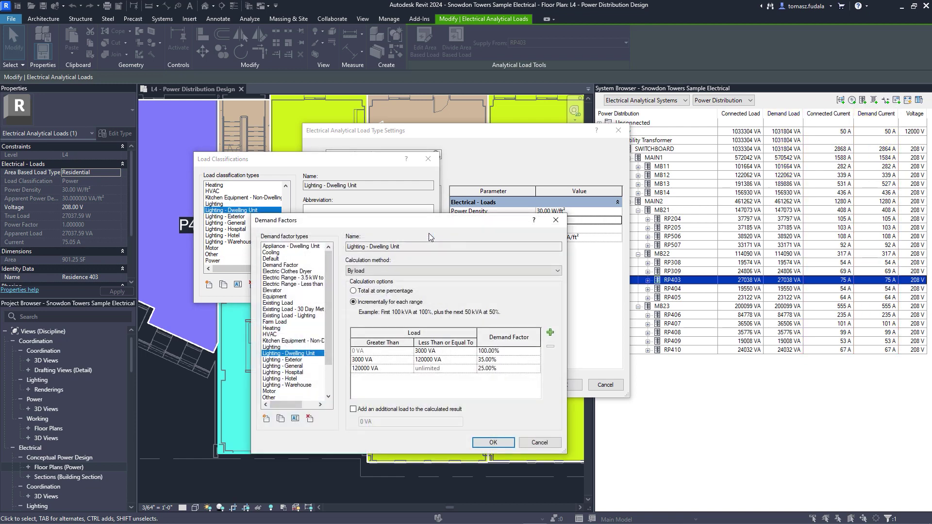
pyautogui.click(494, 442)
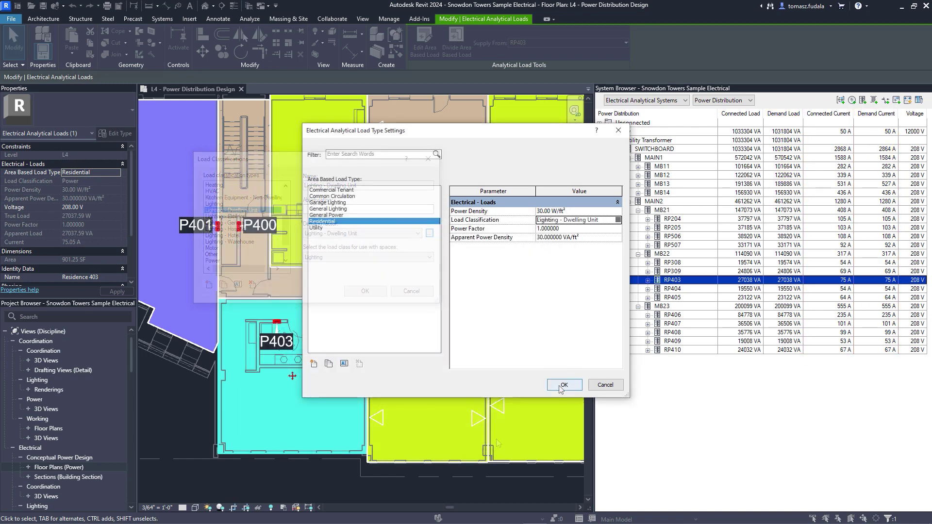
pyautogui.click(558, 386)
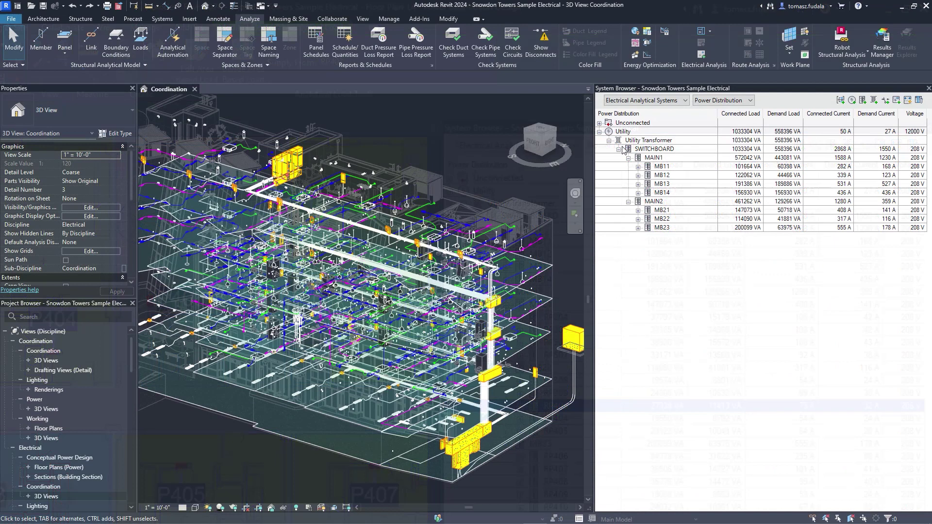
# Add two chiller loads under SWITCHBOARD and select both of them.
pyautogui.click(657, 149)
pyautogui.click(898, 100)
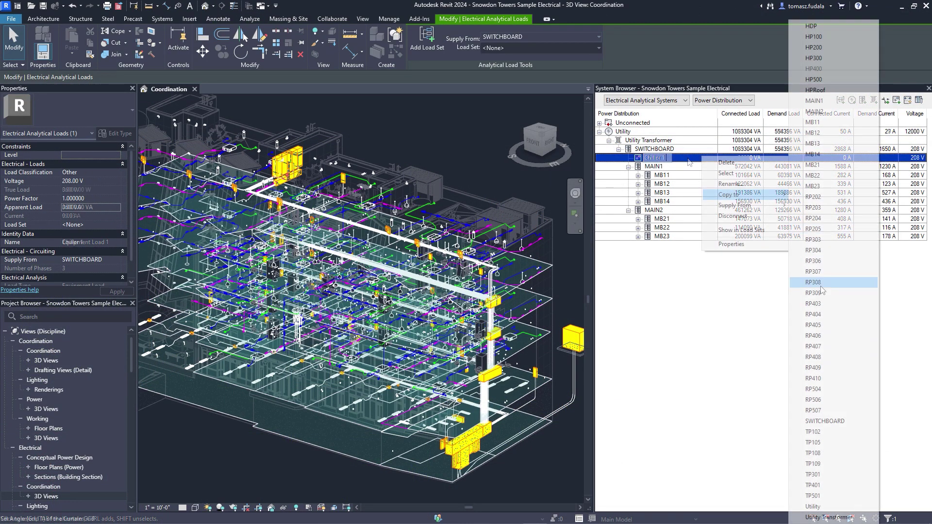
pyautogui.click(825, 423)
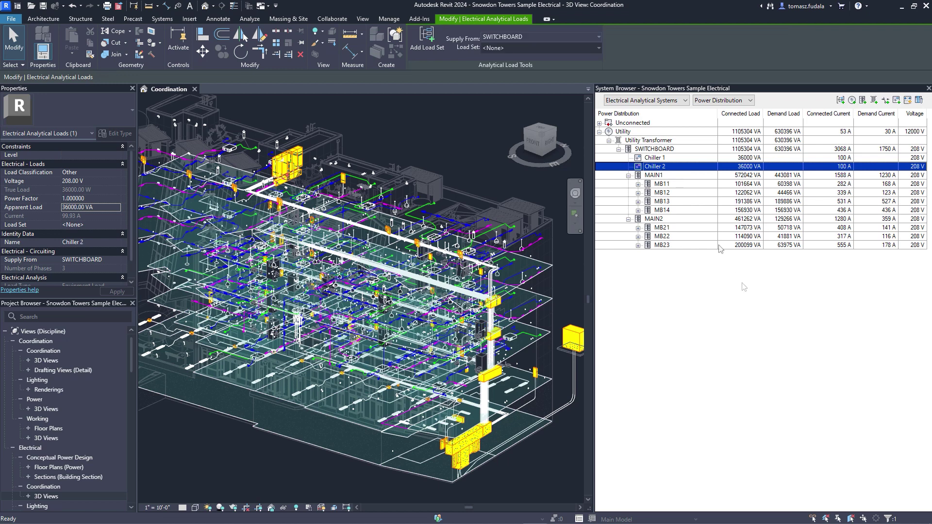
pyautogui.keyDown('ctrl'); pyautogui.click(686, 158); pyautogui.keyUp('ctrl')
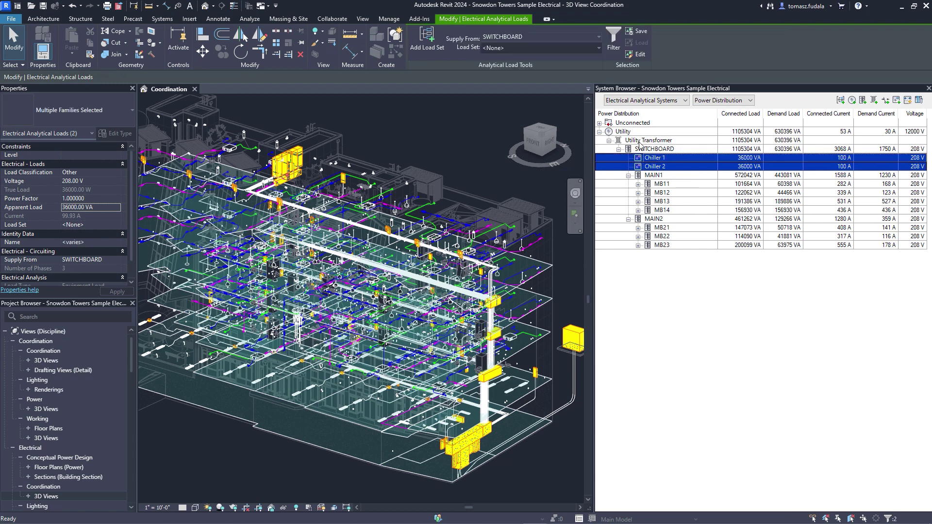
# Group the chillers into a load set named Chillers with 1 standby and view it.
pyautogui.click(433, 46)
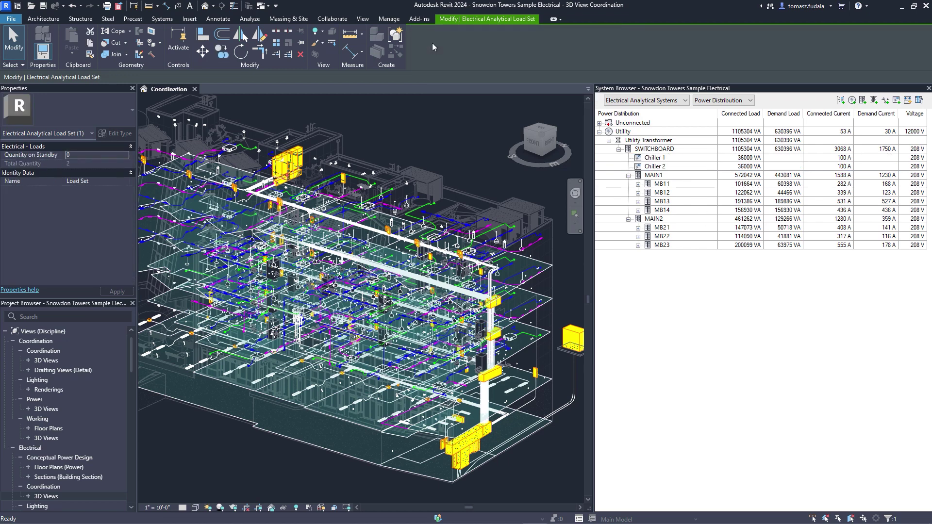
pyautogui.write('1')
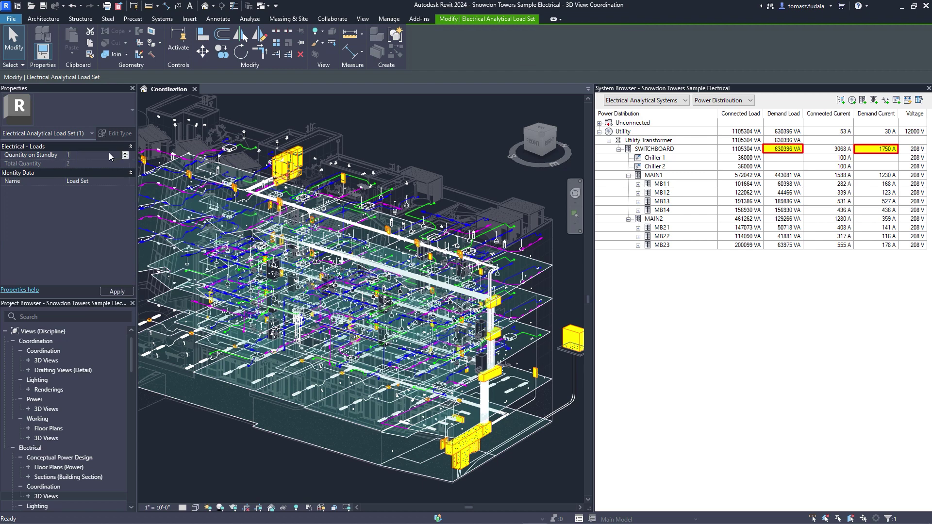
pyautogui.click(108, 180)
pyautogui.write('Chillers')
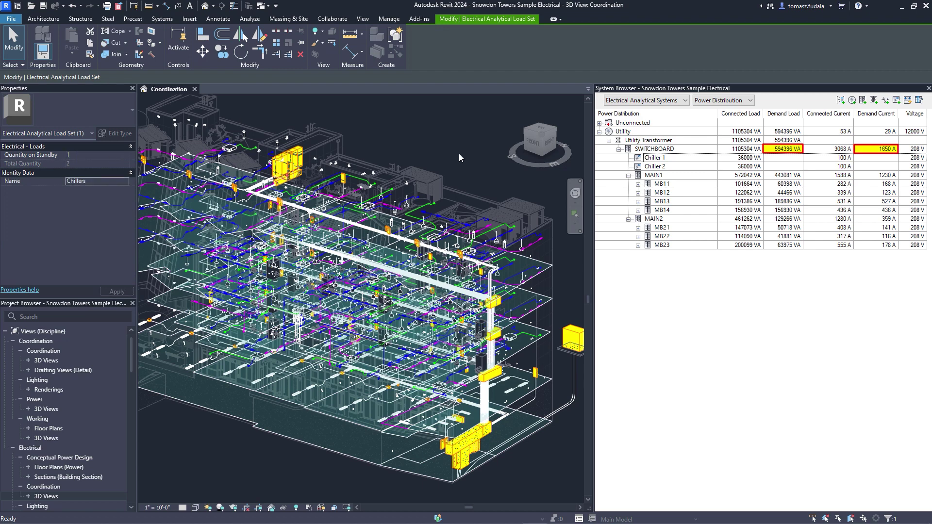
pyautogui.click(663, 151)
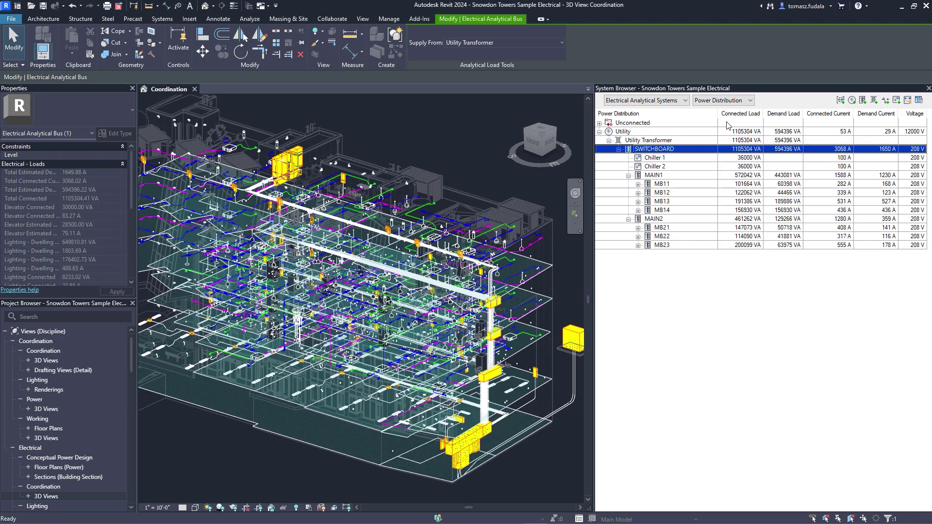
pyautogui.click(724, 100)
pyautogui.click(711, 120)
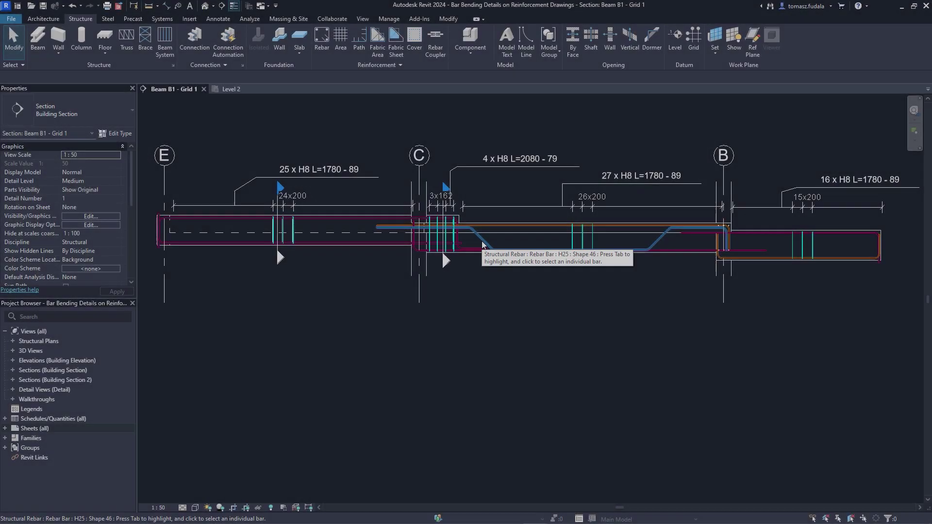
# Place a bending detail for the bent H25 bar below the beam.
pyautogui.click(481, 239)
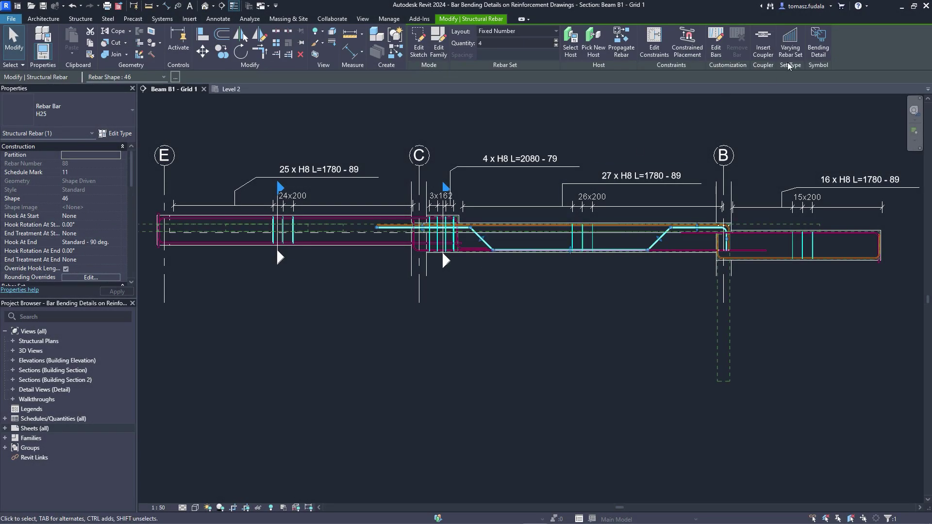
pyautogui.click(818, 43)
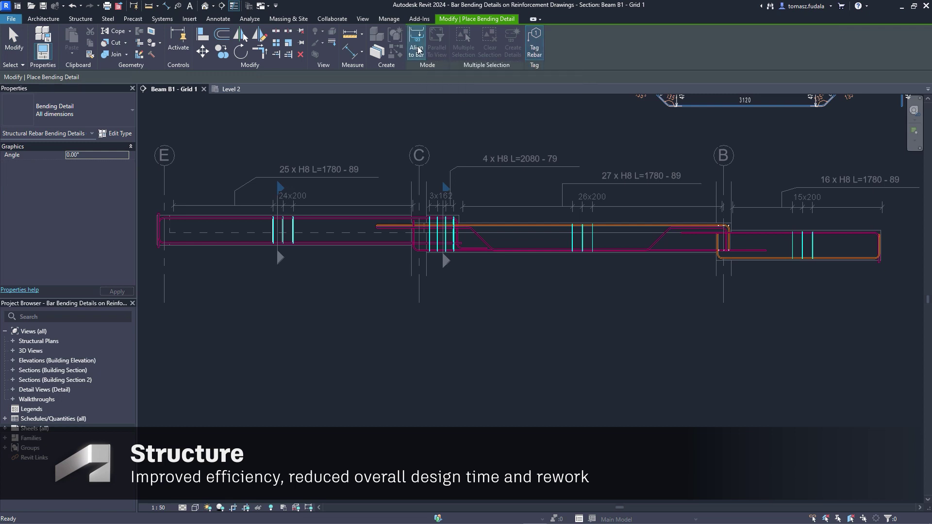
pyautogui.click(512, 335)
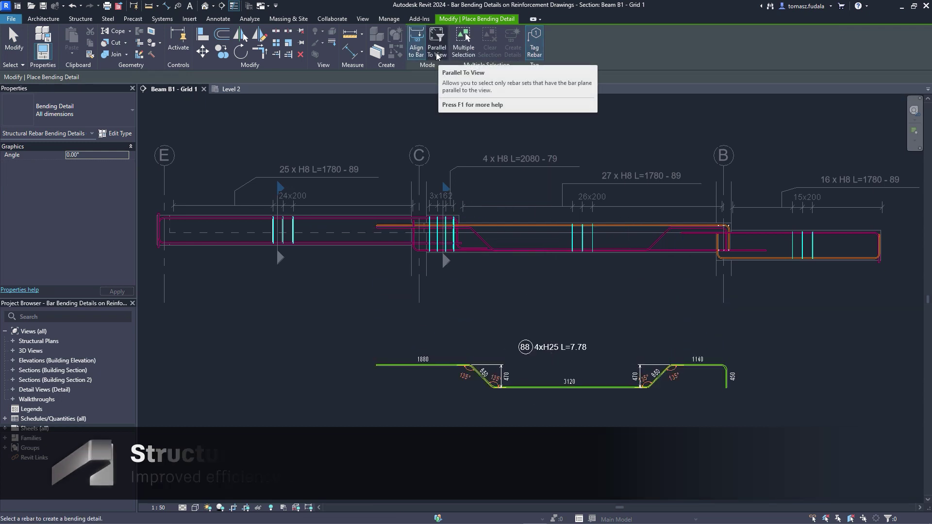
# Create bending details for several picked bars at once and place them above the beam.
pyautogui.click(463, 46)
pyautogui.click(347, 217)
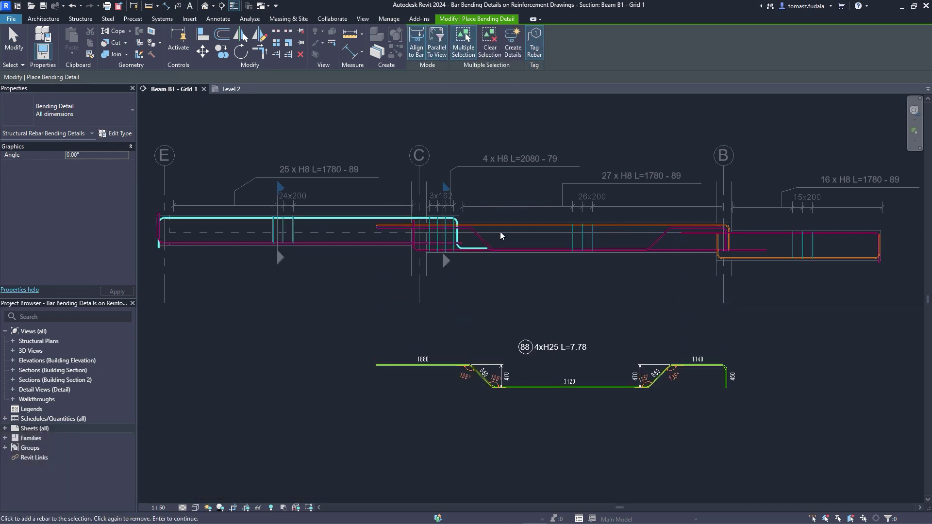
pyautogui.click(674, 224)
pyautogui.click(512, 46)
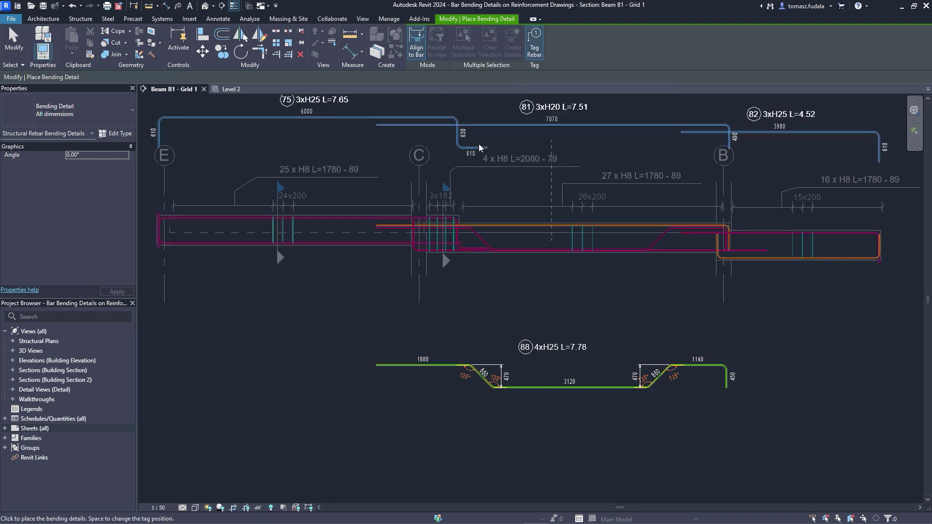
pyautogui.click(531, 331)
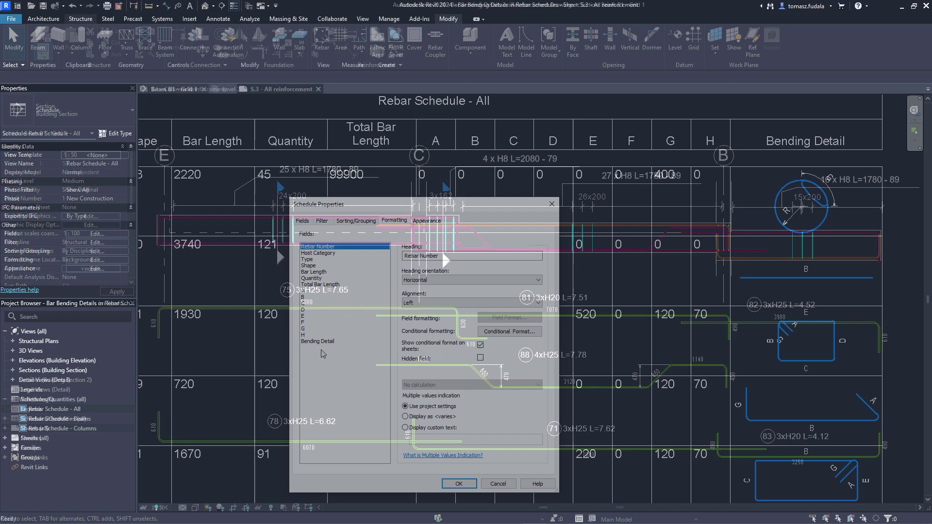
pyautogui.click(485, 372)
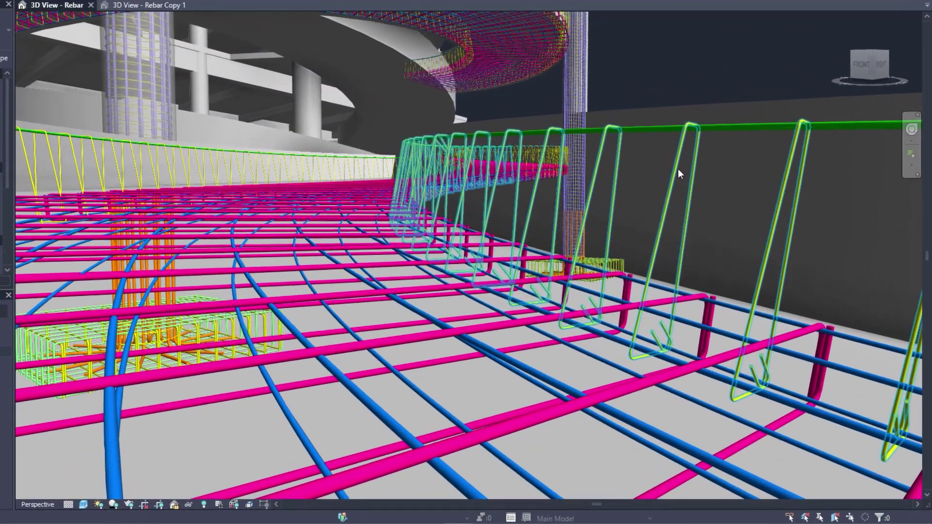
# Change the curved-edge stirrup set's Bar Alignment to Vertical and apply it.
pyautogui.press('space')
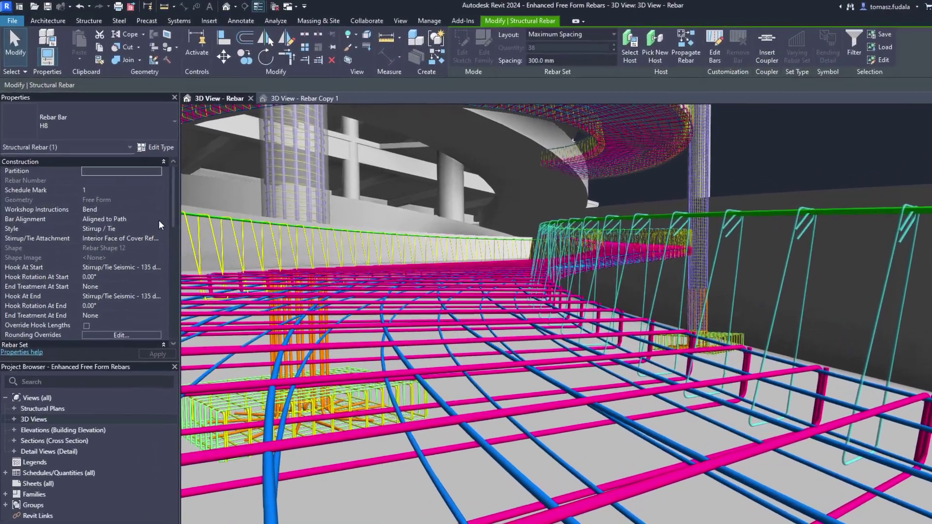
pyautogui.click(141, 197)
pyautogui.click(195, 296)
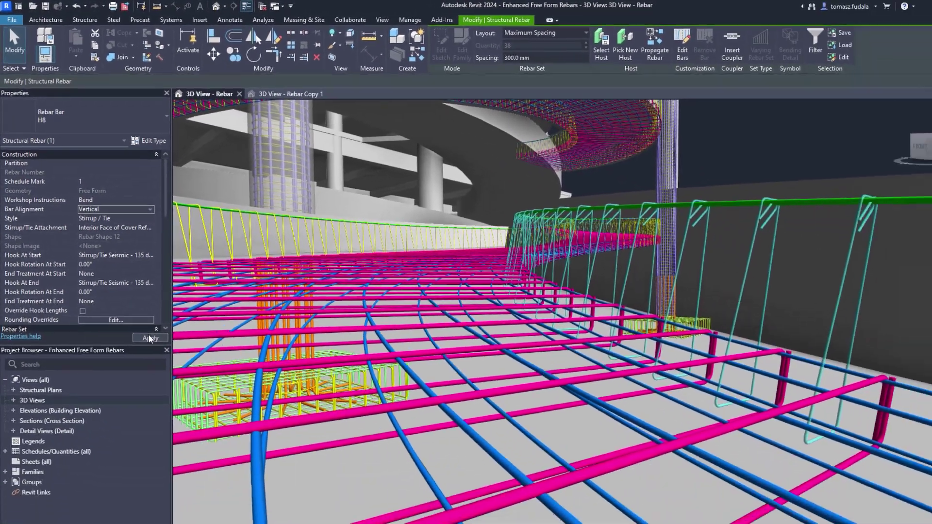
pyautogui.click(191, 429)
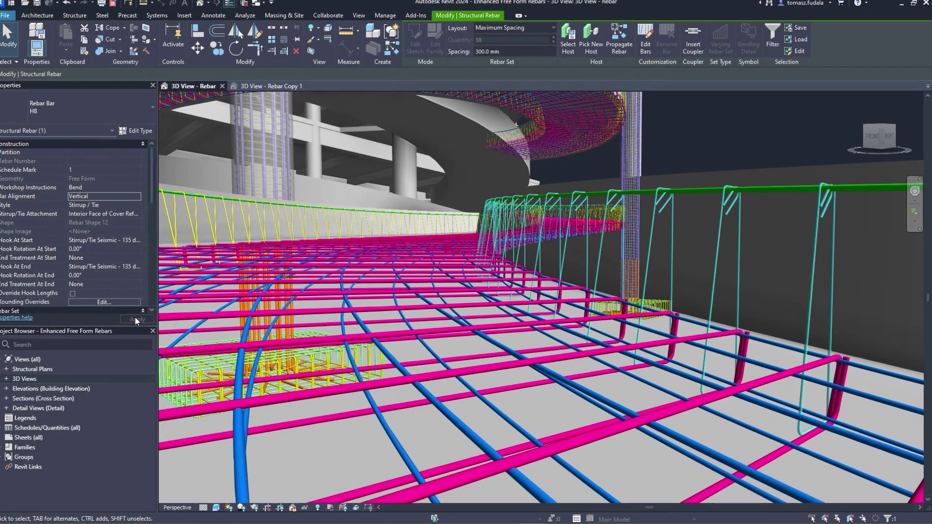
pyautogui.press('Escape')
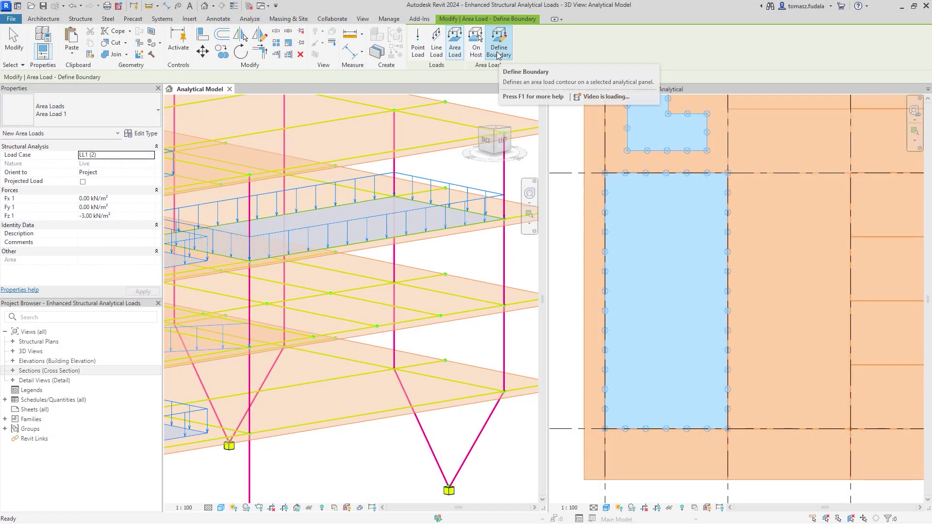
# Sketch a C-shaped area load boundary on Level 4 beside the existing area load.
pyautogui.click(499, 51)
pyautogui.click(585, 202)
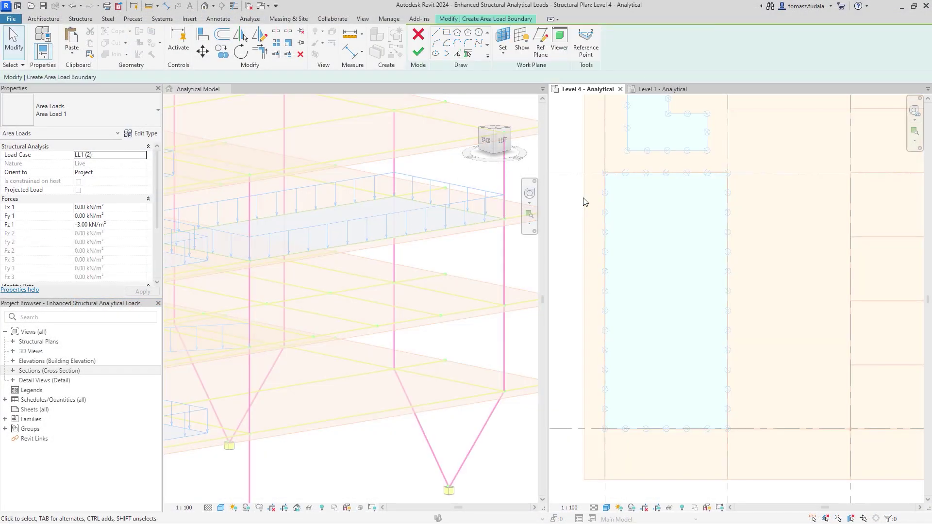
pyautogui.click(436, 36)
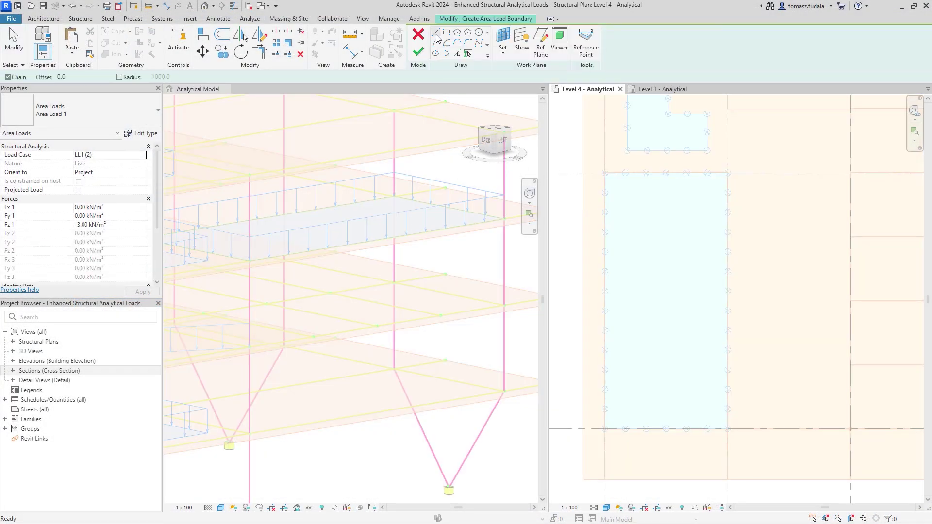
pyautogui.click(747, 236)
pyautogui.click(746, 392)
pyautogui.click(837, 392)
pyautogui.click(836, 352)
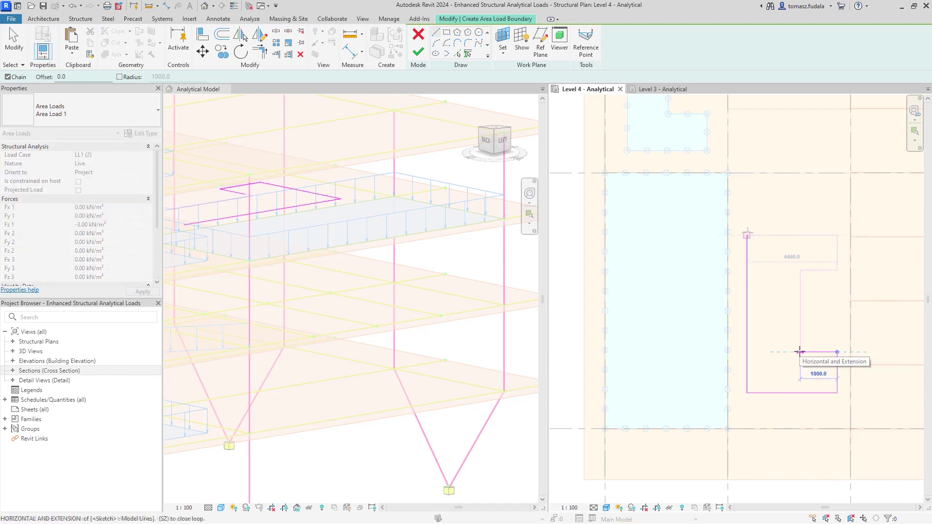
pyautogui.click(800, 352)
pyautogui.click(418, 51)
# Draw a free-path line load along the left edge of the Level 3 analytical plan.
pyautogui.click(435, 49)
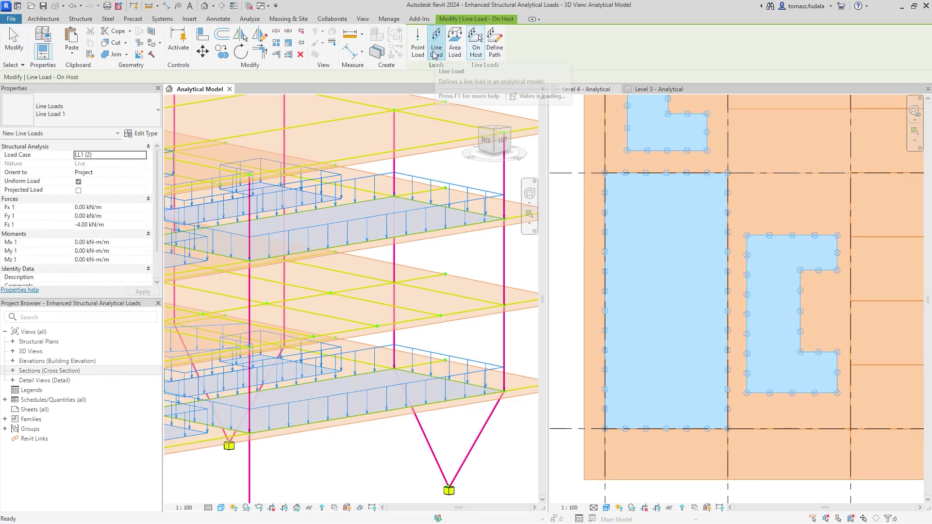
pyautogui.click(495, 47)
pyautogui.click(648, 92)
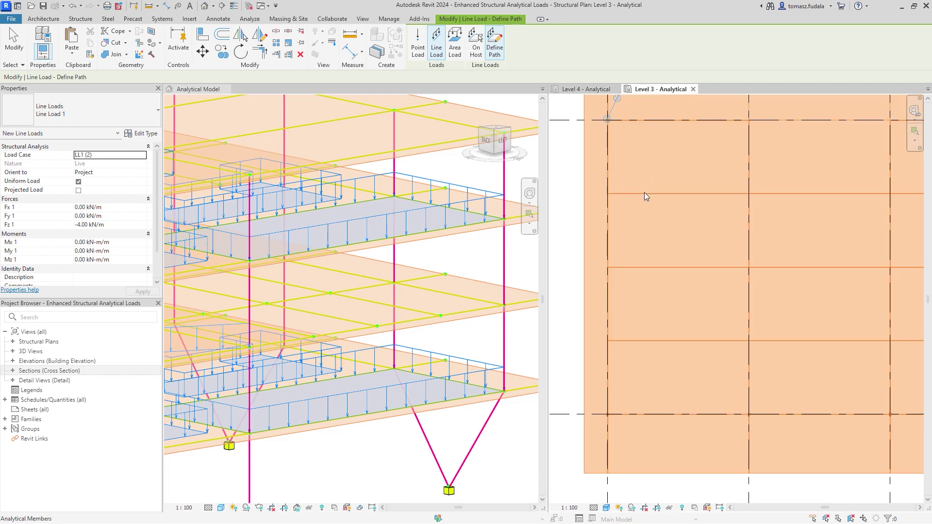
pyautogui.click(643, 194)
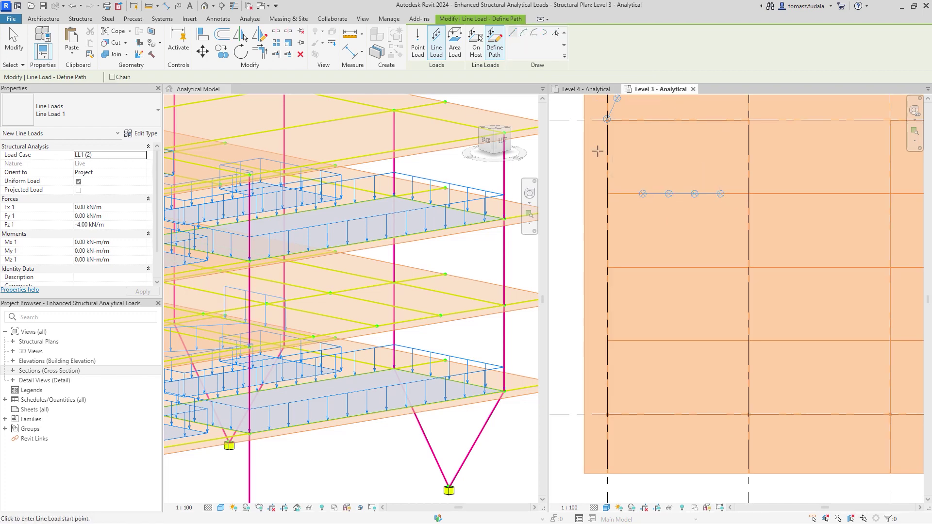
pyautogui.click(597, 387)
# Place a point load near the bottom of Level 3 with 3000 spacing.
pyautogui.click(682, 442)
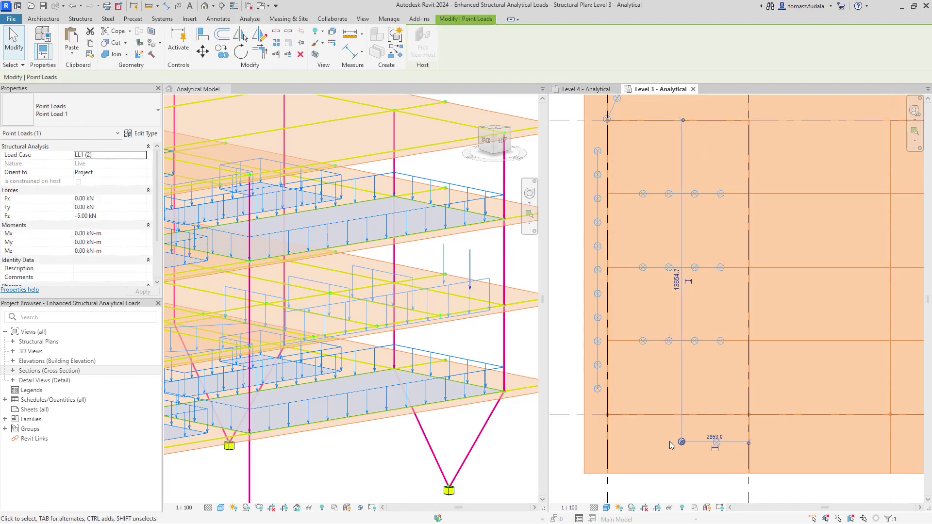
pyautogui.press('Return')
pyautogui.press('Escape')
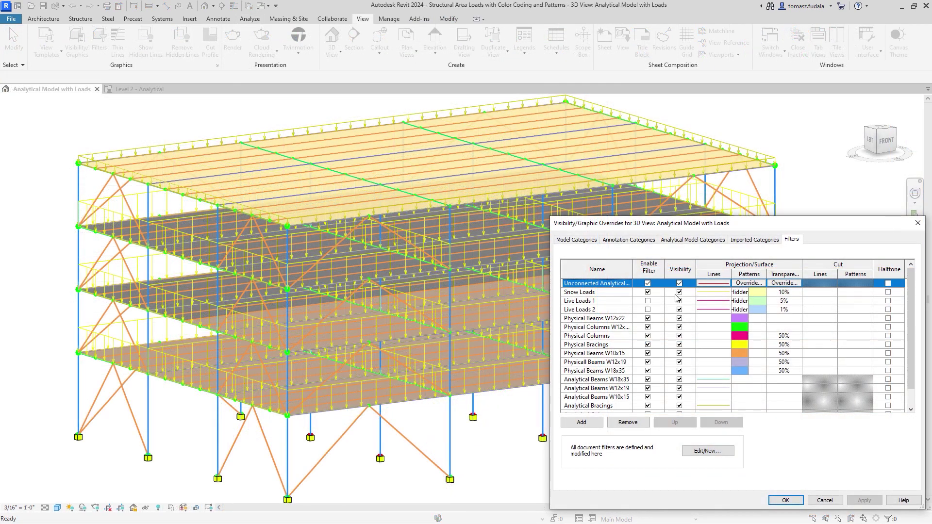
# Enable and apply the Live Loads 1 and Live Loads 2 filters in Visibility/Graphic Overrides.
pyautogui.click(648, 301)
pyautogui.click(647, 310)
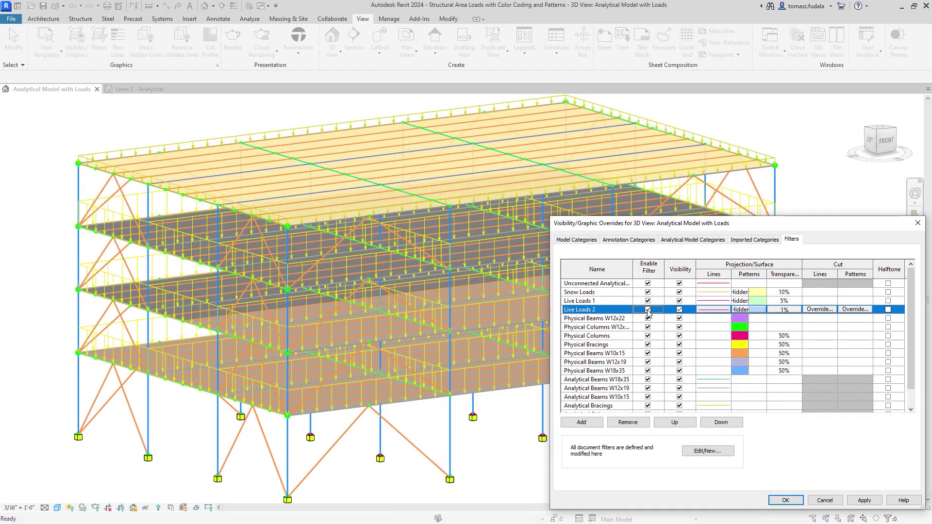
pyautogui.click(864, 500)
pyautogui.click(714, 309)
pyautogui.click(763, 406)
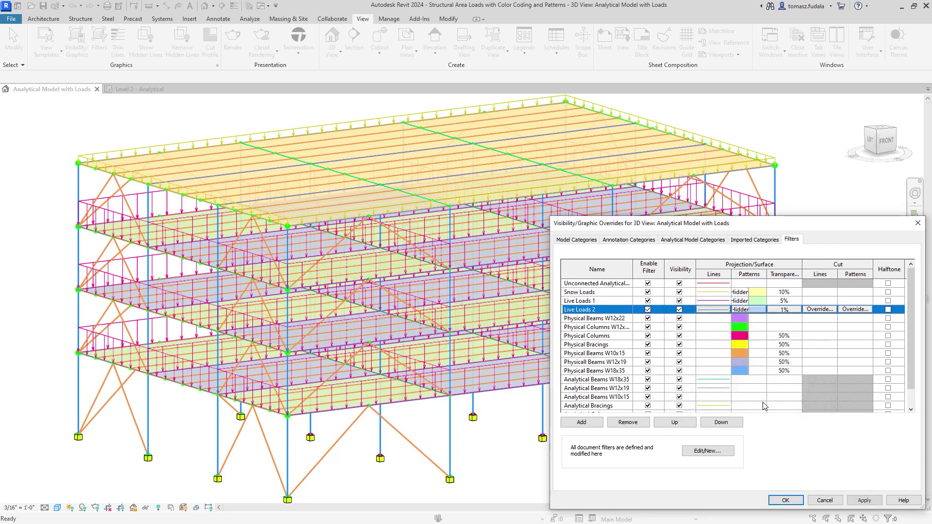
pyautogui.click(782, 500)
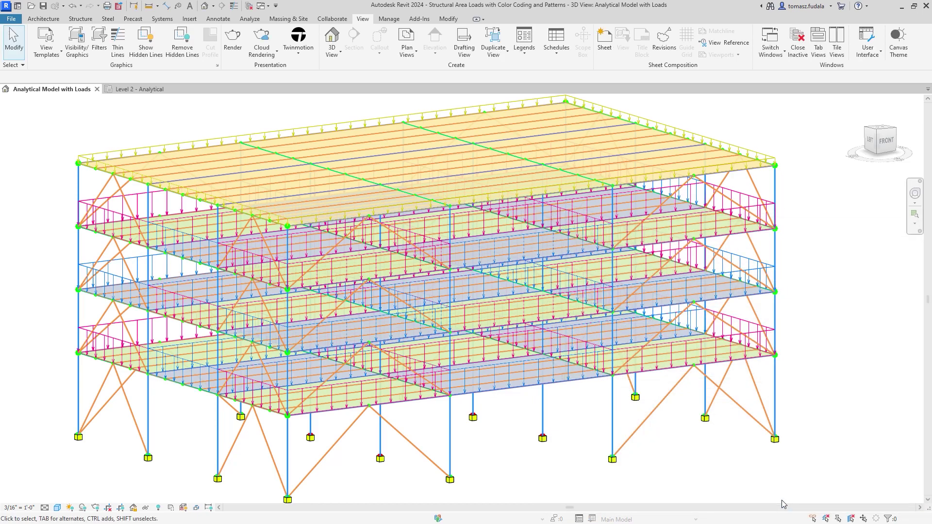
# Associate the Level 2 analytical column with its structural column and highlight the association.
pyautogui.hotkey('ctrl', 'Tab')
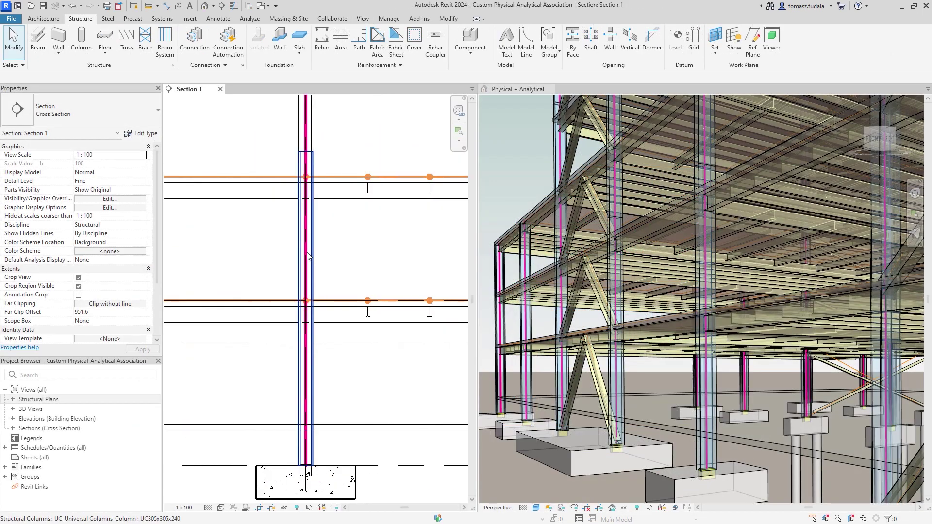
pyautogui.click(306, 257)
pyautogui.click(426, 50)
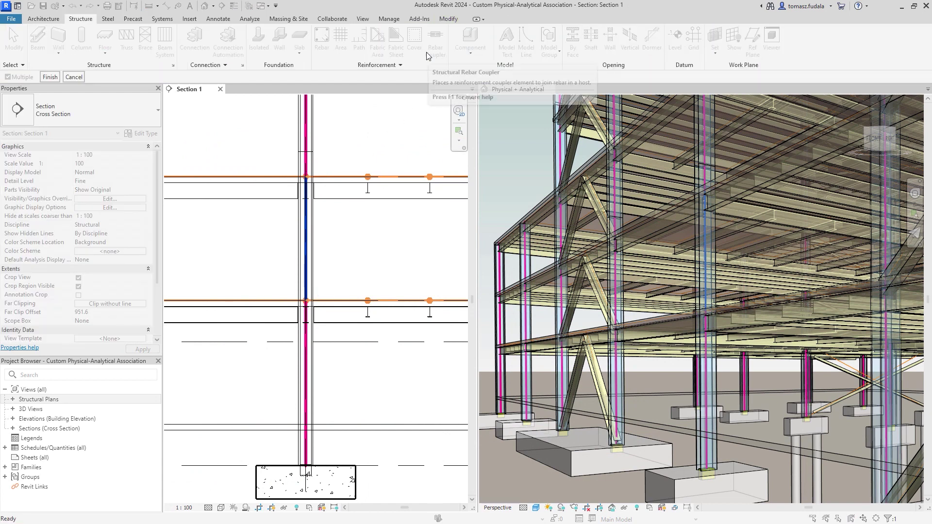
pyautogui.click(310, 366)
pyautogui.click(305, 262)
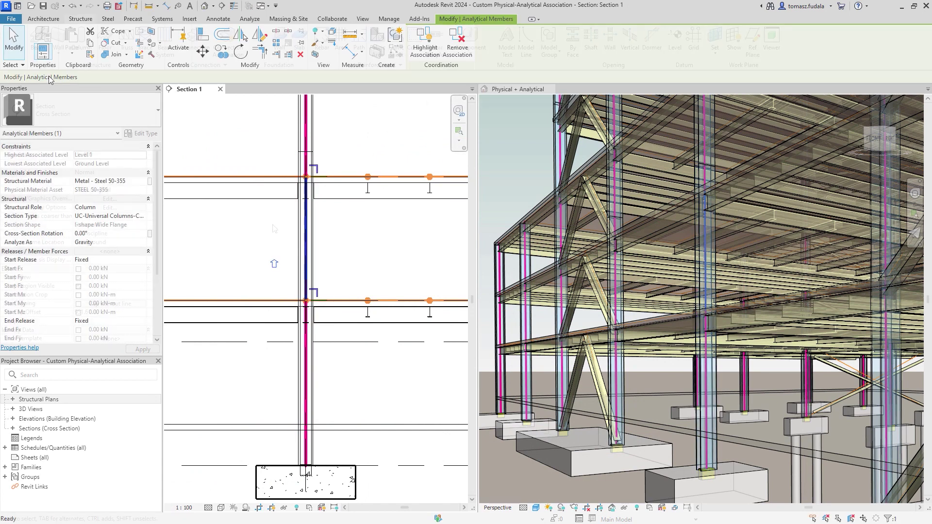
pyautogui.click(296, 256)
pyautogui.click(503, 51)
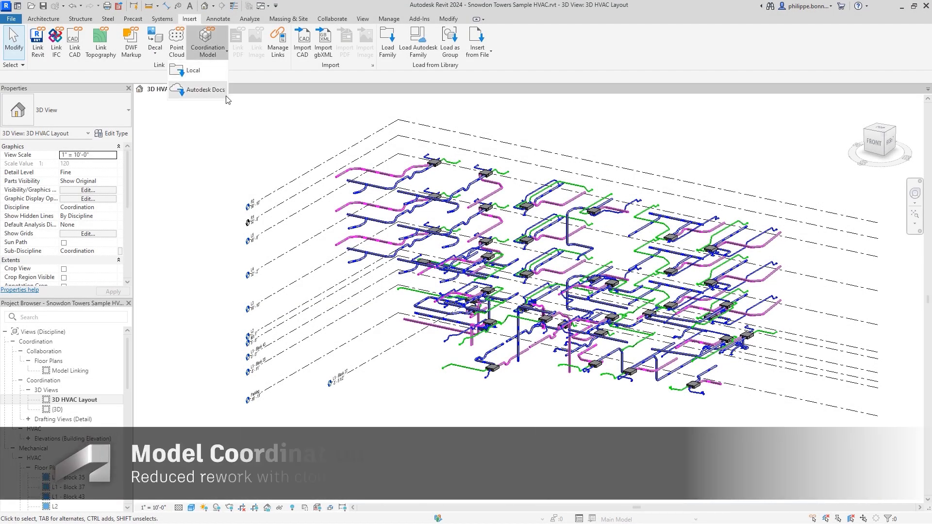
# Link the Coord - Arch Walls view of Snowdon Towers Sample Architectural.rvt from Autodesk Docs.
pyautogui.click(223, 92)
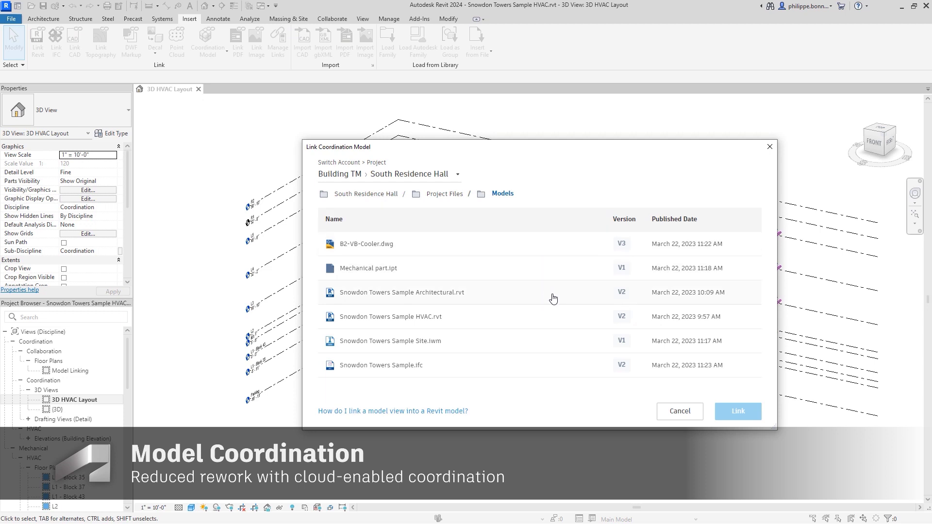
pyautogui.click(510, 293)
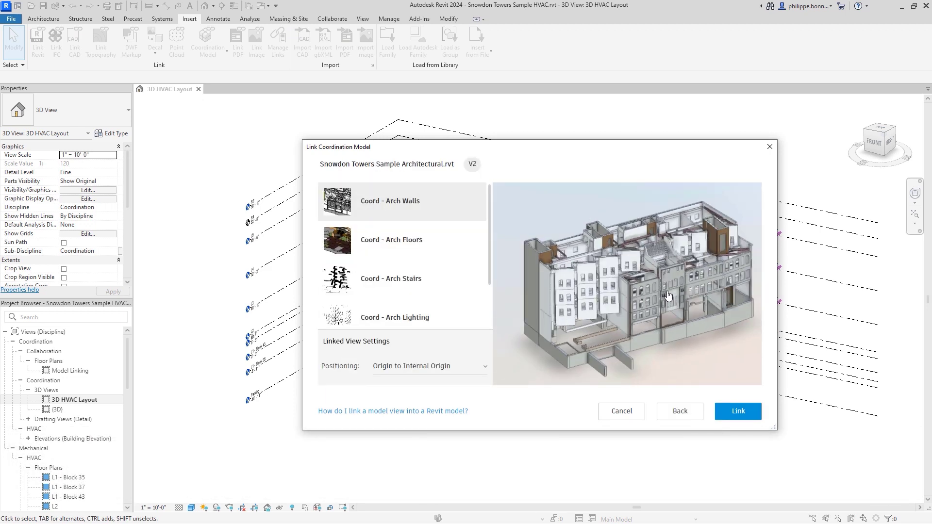
pyautogui.click(738, 412)
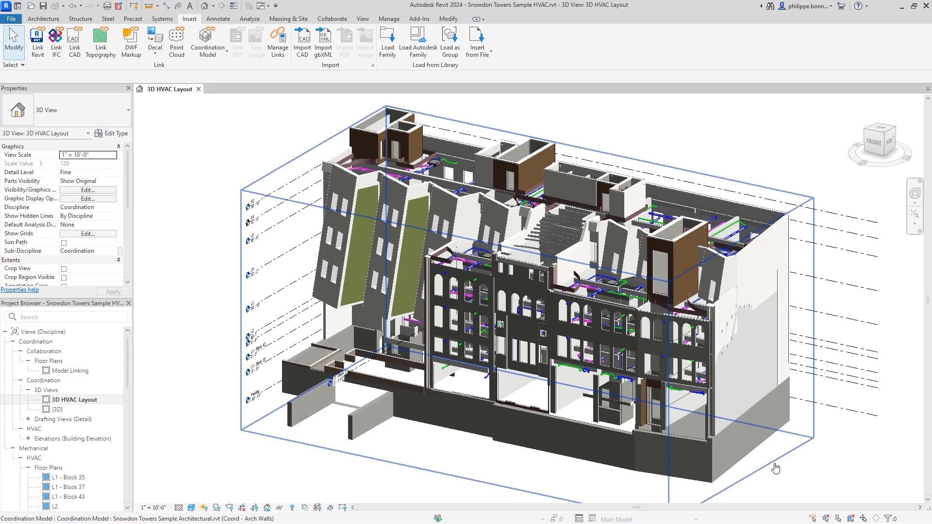
pyautogui.click(775, 467)
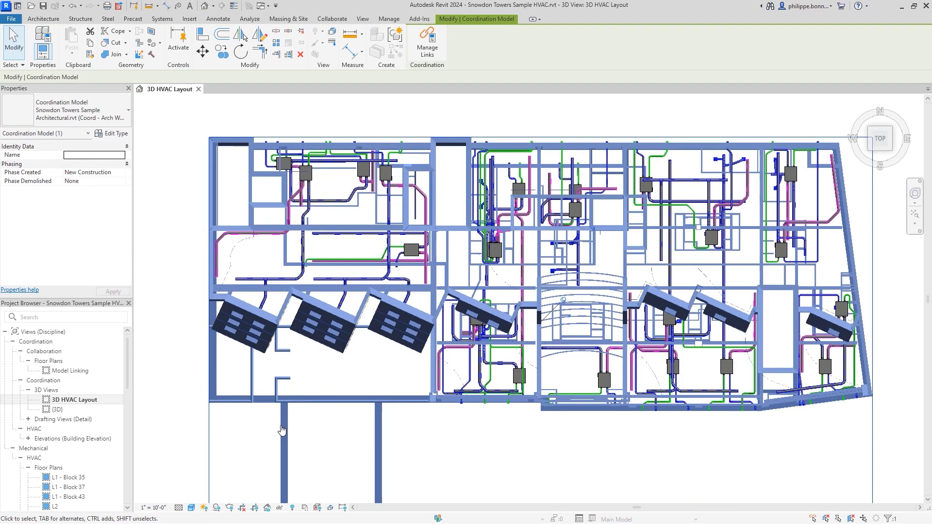
pyautogui.click(271, 435)
# Select a wall of the linked model, then start measuring from a wall point.
pyautogui.scroll(5, 575, 384)
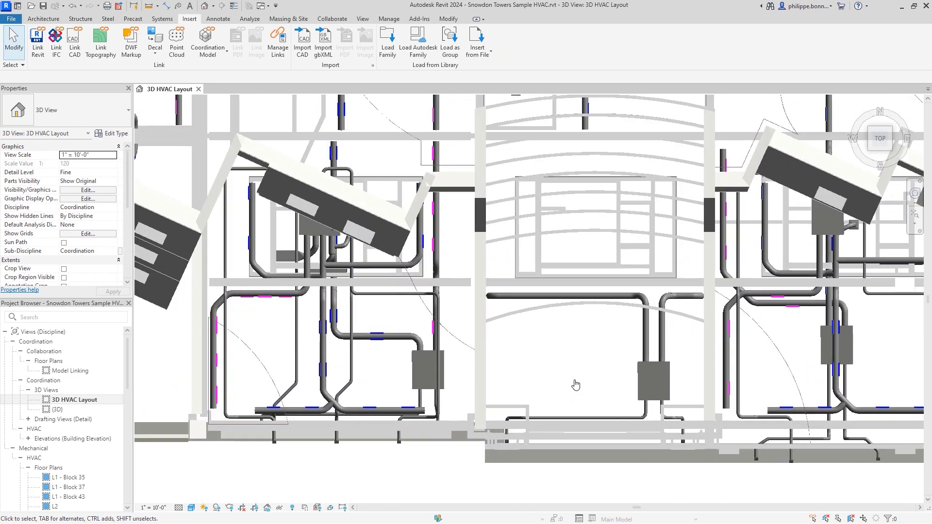
pyautogui.click(566, 287)
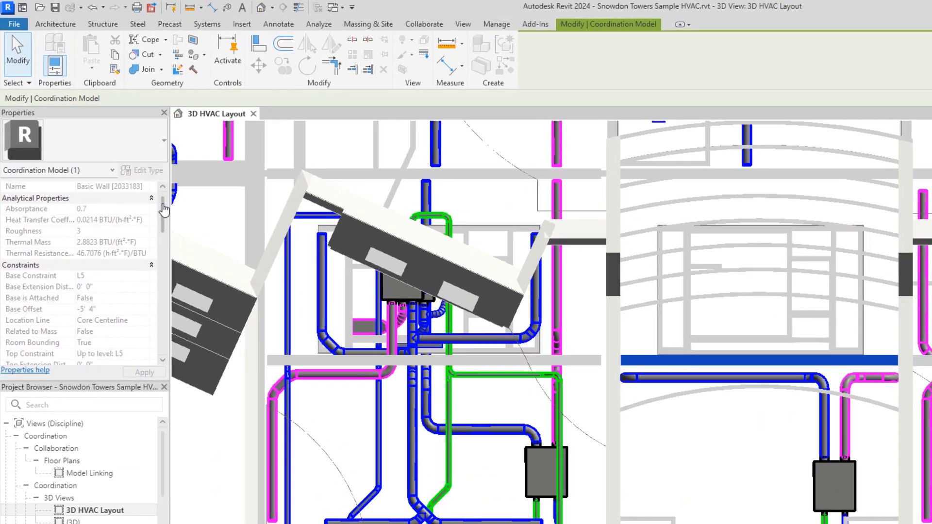
pyautogui.moveTo(128, 160); pyautogui.dragTo(127, 214)
pyautogui.moveTo(203, 340); pyautogui.dragTo(202, 252)
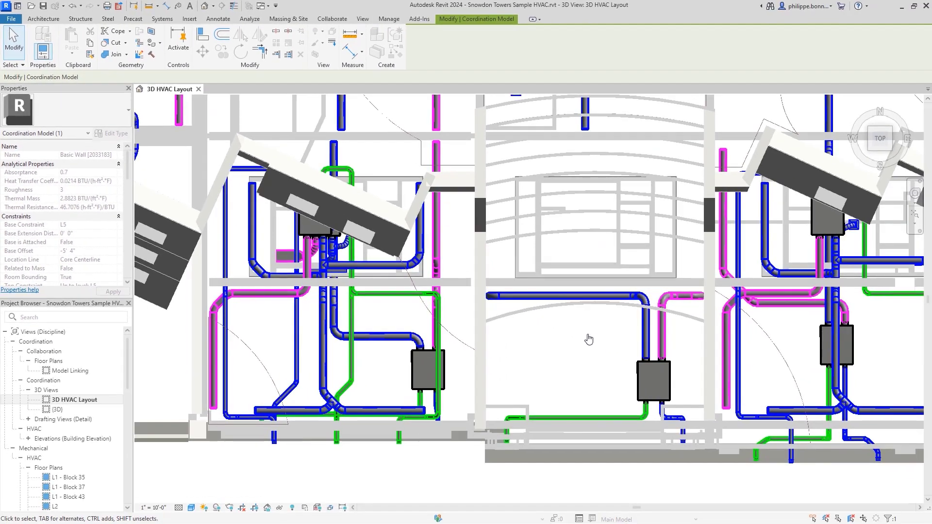
pyautogui.click(588, 339)
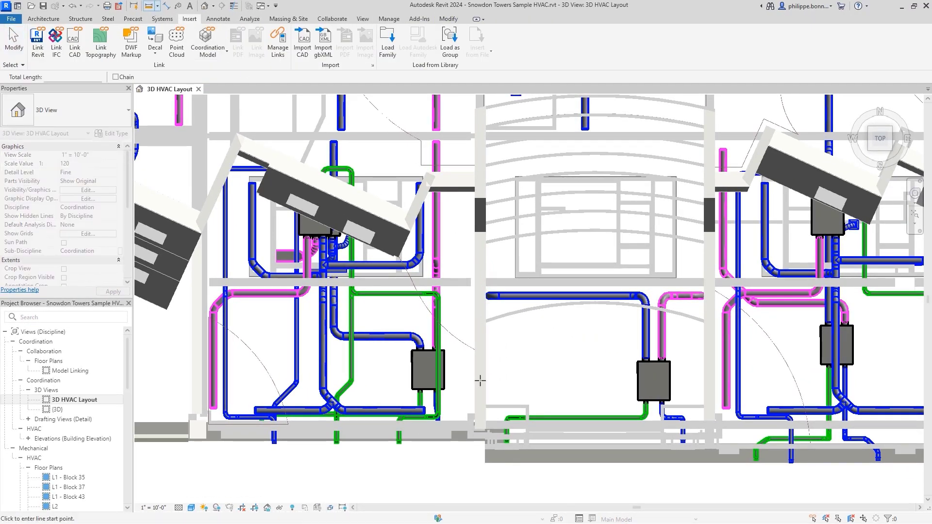
pyautogui.click(486, 404)
# Move Aligned the A201 elevation, legend and Not for Construction label to A203, then open North elevation's sheet.
pyautogui.click(637, 404)
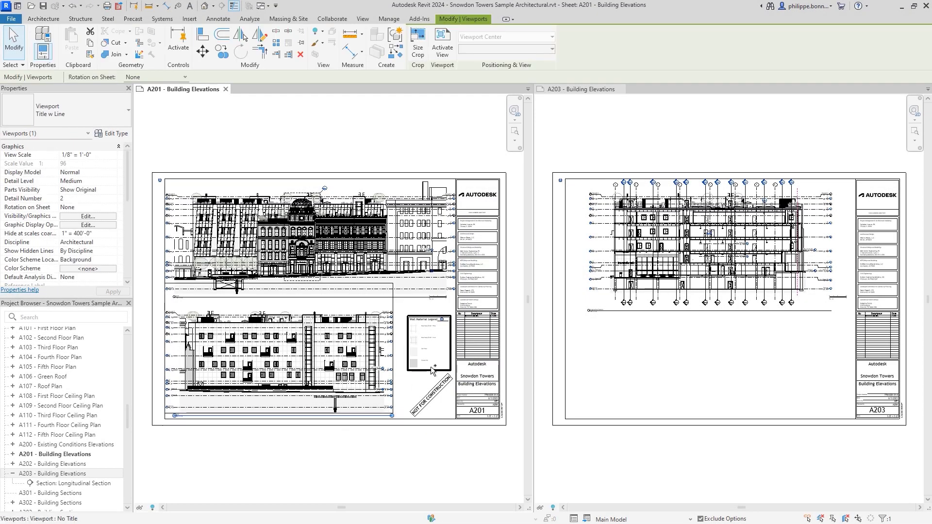
pyautogui.keyDown('ctrl'); pyautogui.click(436, 392); pyautogui.keyUp('ctrl')
pyautogui.rightClick(438, 393)
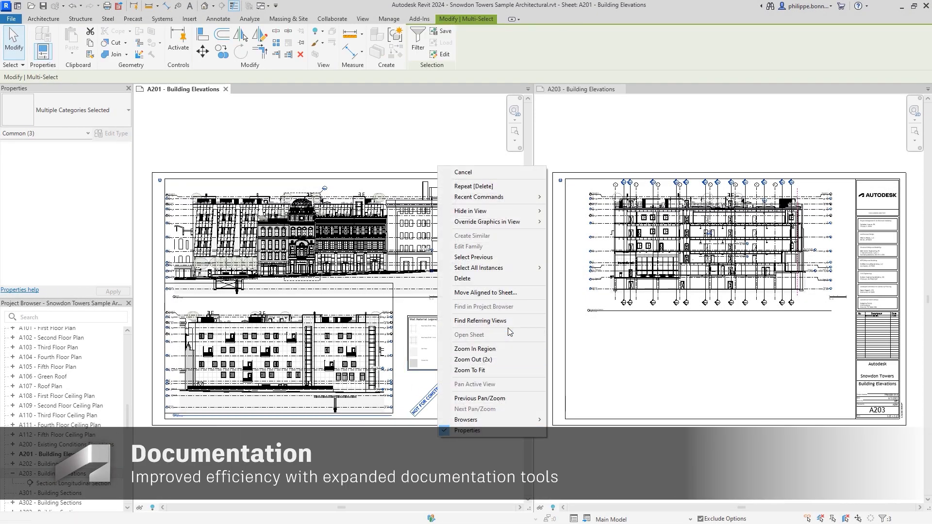
pyautogui.click(516, 293)
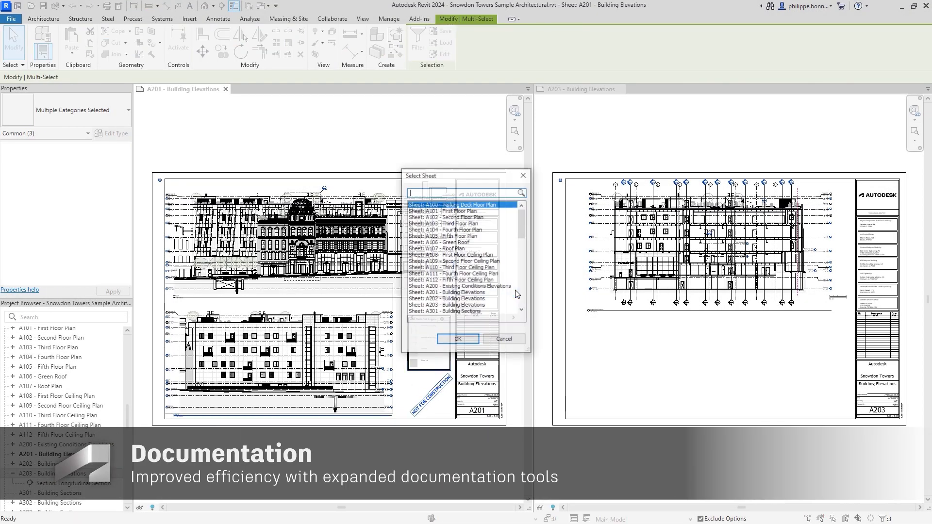
pyautogui.click(472, 306)
pyautogui.click(458, 339)
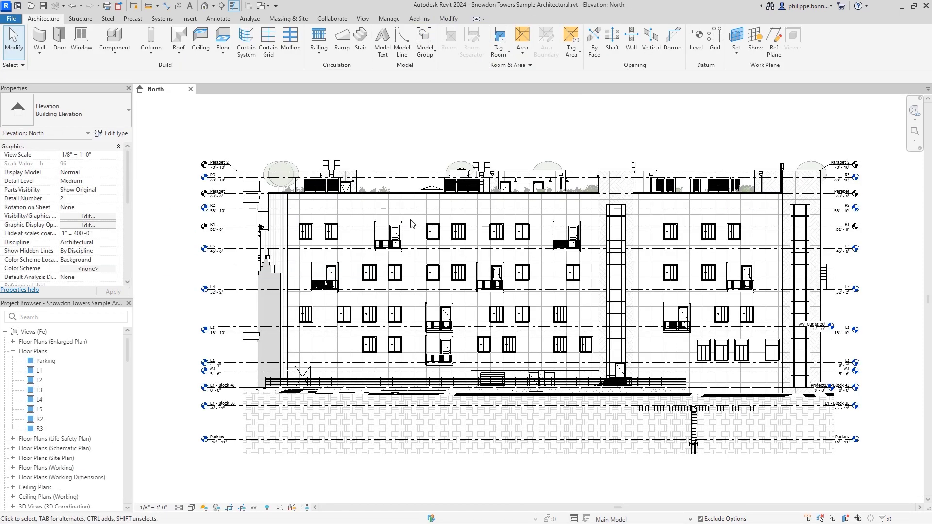
pyautogui.rightClick(410, 223)
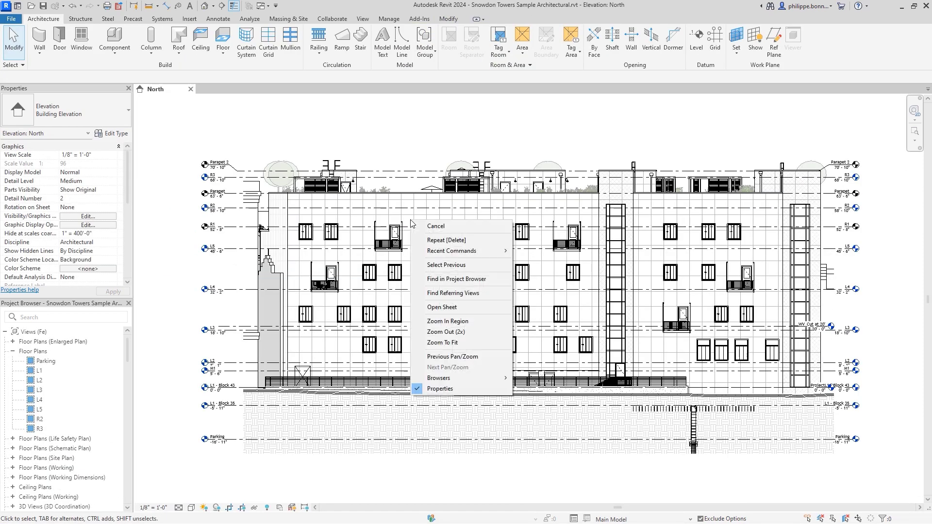
pyautogui.click(474, 311)
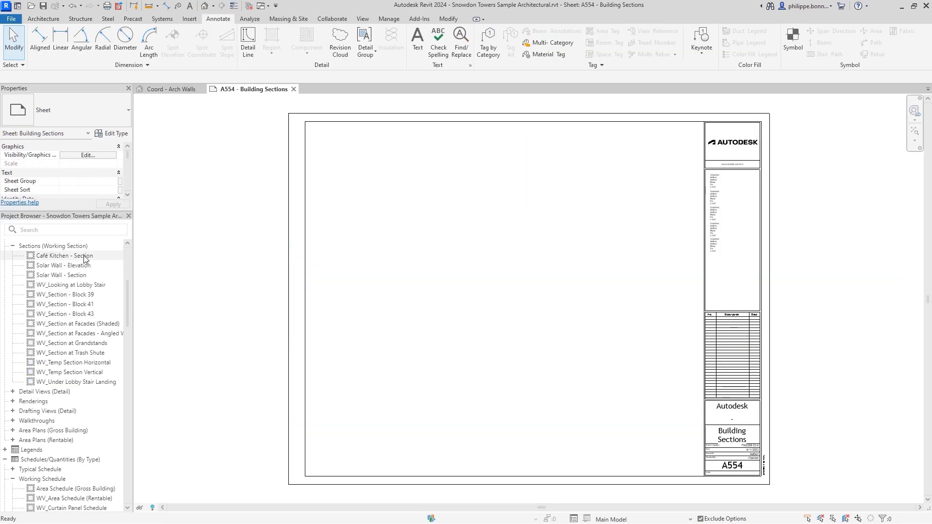
# Place the Café Kitchen, Solar Wall, angled facades sections and Area Schedule (Gross Building) on A554, adjusting row height.
pyautogui.click(84, 257)
pyautogui.keyDown('ctrl'); pyautogui.click(66, 276); pyautogui.keyUp('ctrl')
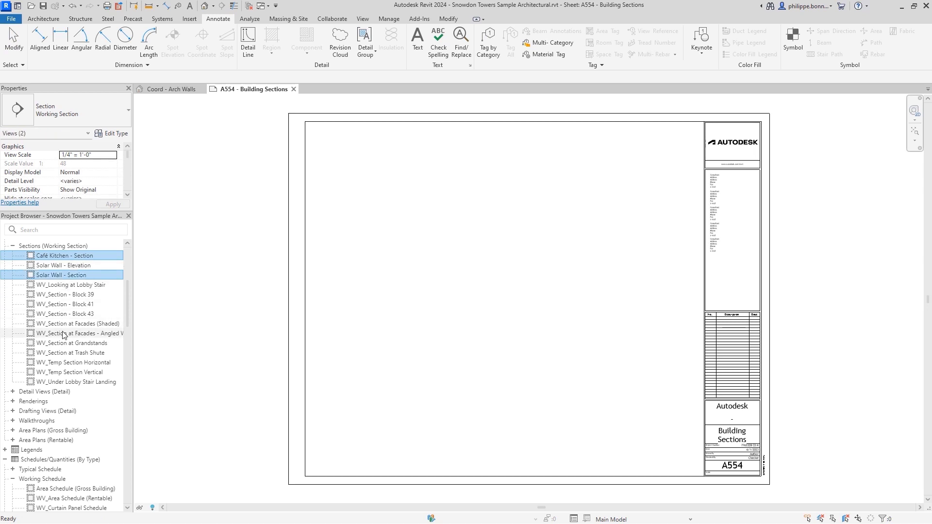
pyautogui.keyDown('ctrl'); pyautogui.click(63, 334); pyautogui.keyUp('ctrl')
pyautogui.keyDown('ctrl'); pyautogui.click(66, 489); pyautogui.keyUp('ctrl')
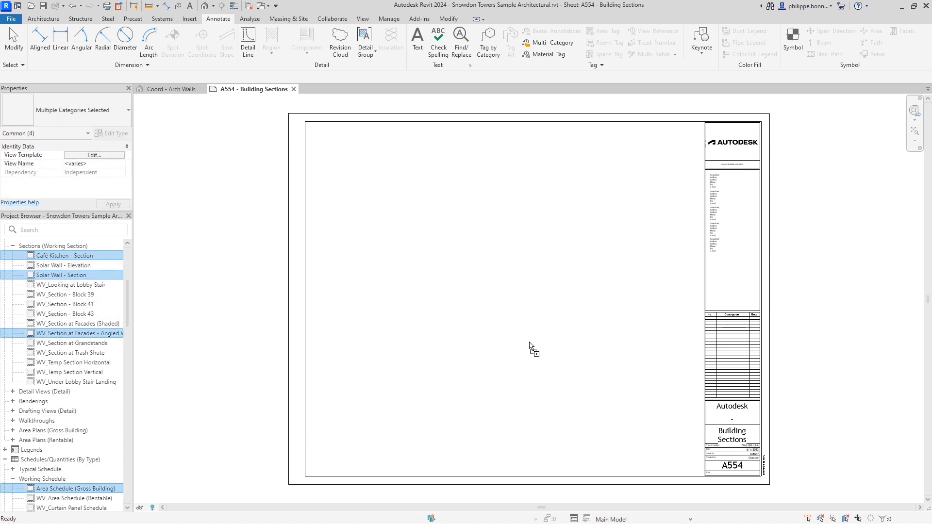
pyautogui.moveTo(531, 345); pyautogui.dragTo(530, 441)
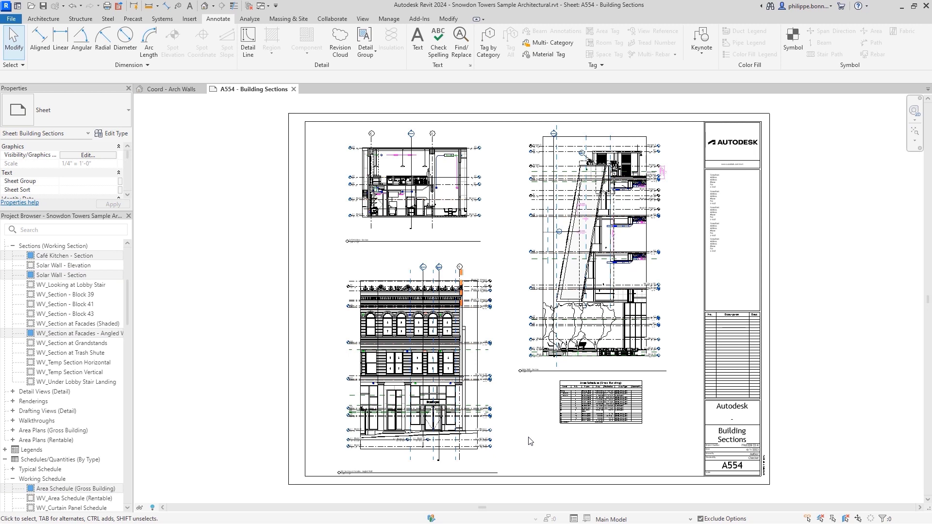
pyautogui.click(559, 424)
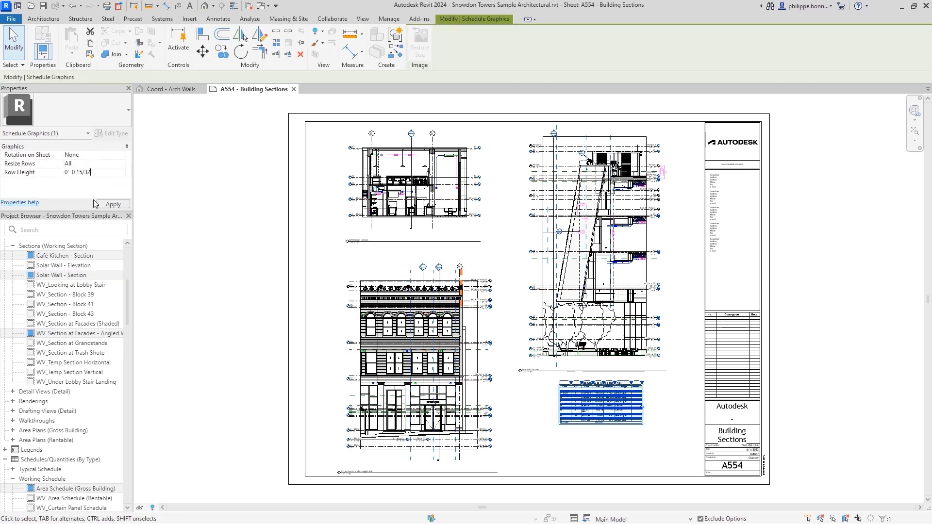
pyautogui.click(113, 204)
# Filter the Project Browser to views matching 'Kit'.
pyautogui.click(187, 231)
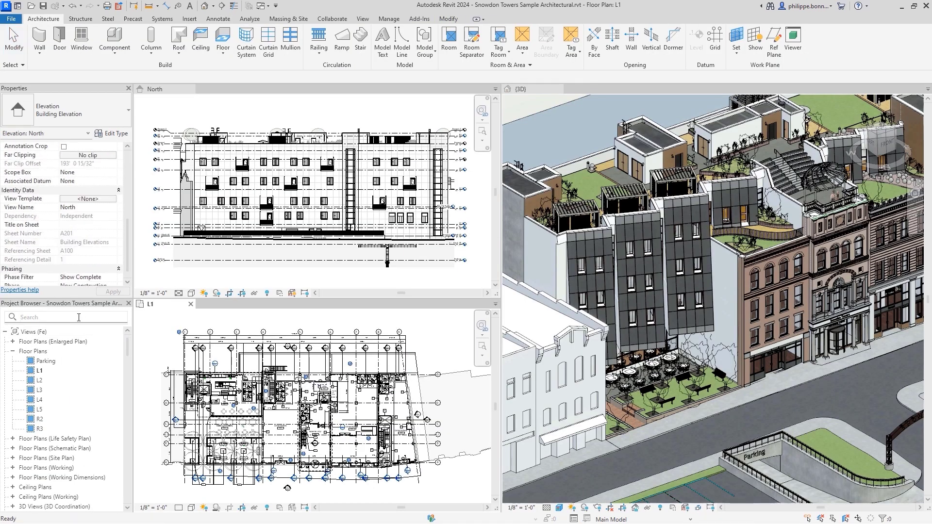
pyautogui.write('Kitche')
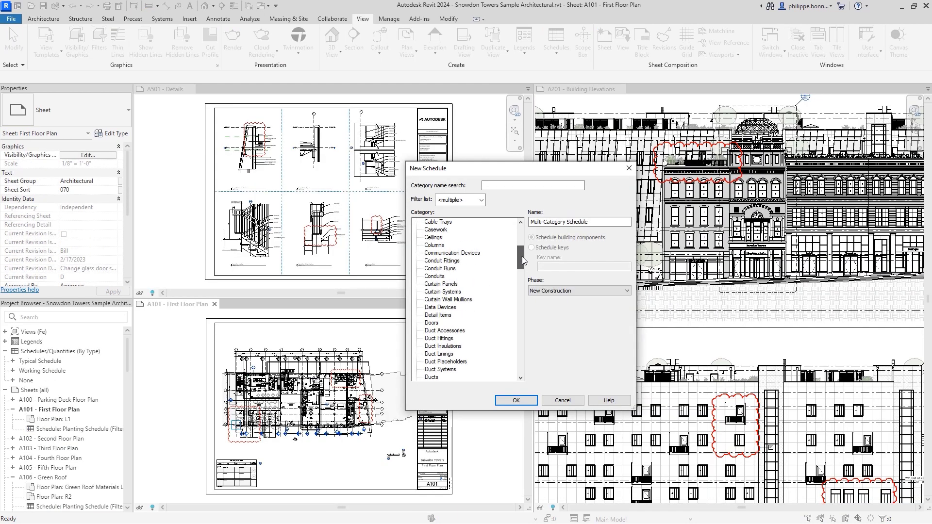
pyautogui.scroll(-10, 458, 293)
# Create a Revision Clouds schedule and add fields from Revision to it.
pyautogui.click(459, 292)
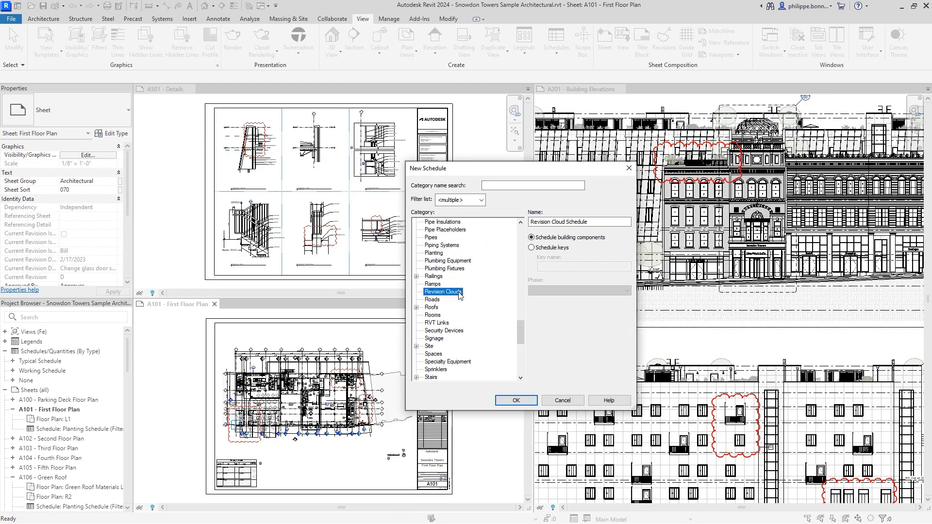
pyautogui.click(516, 400)
pyautogui.click(483, 187)
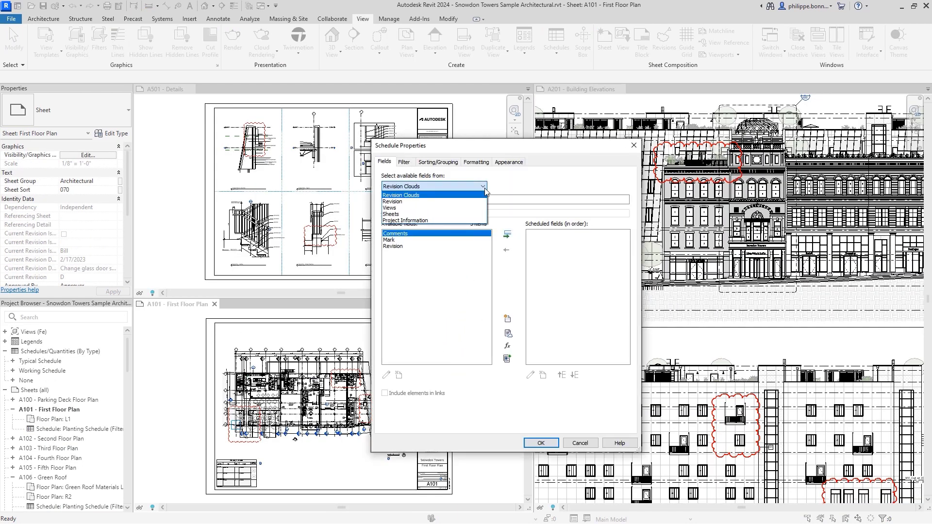
pyautogui.click(459, 201)
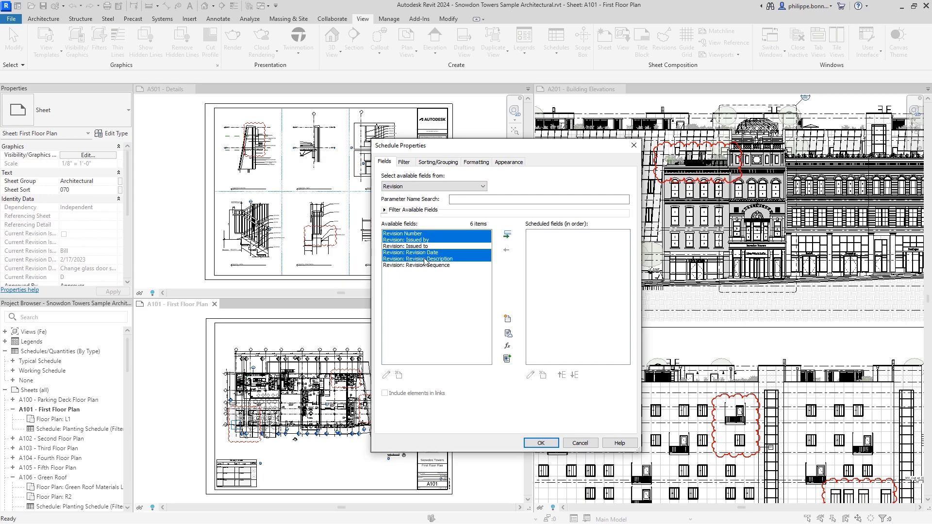
pyautogui.click(507, 234)
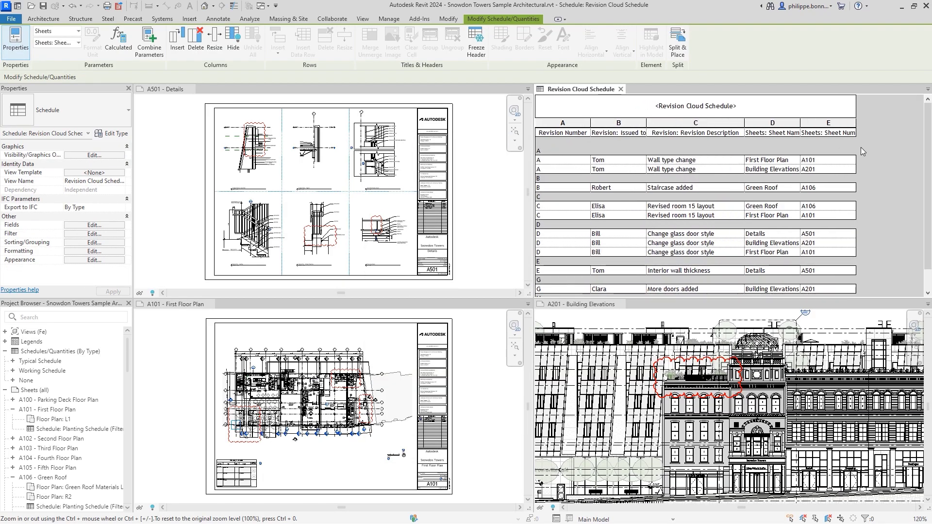